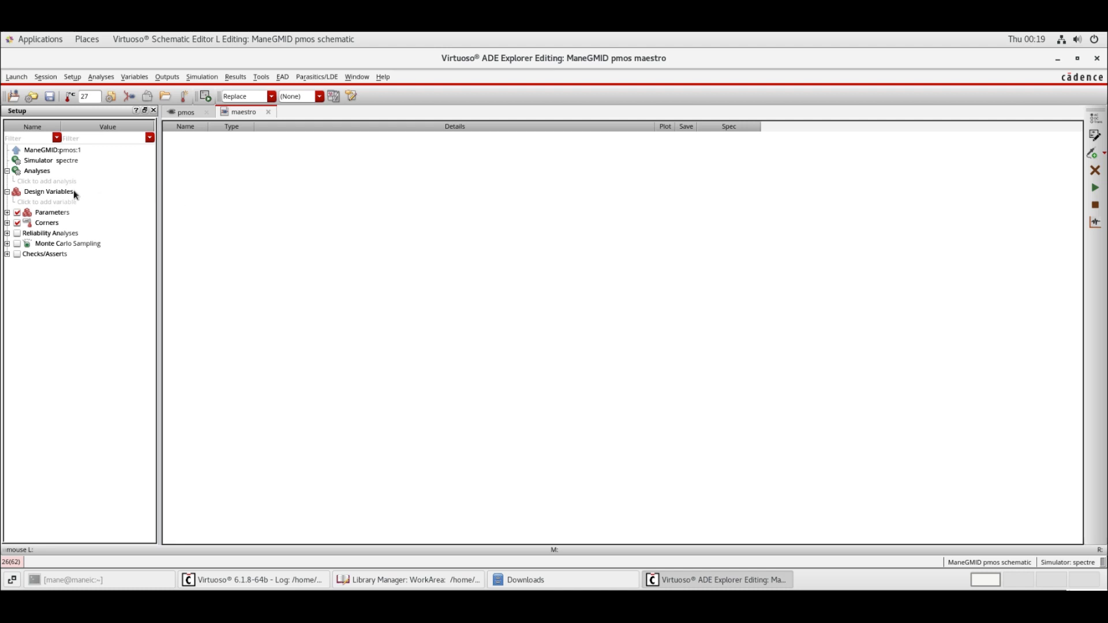
- Add a dc analysis that saves the DC operating point, and run the simulation
{"action": "left_click", "coordinate": [321, 128]}
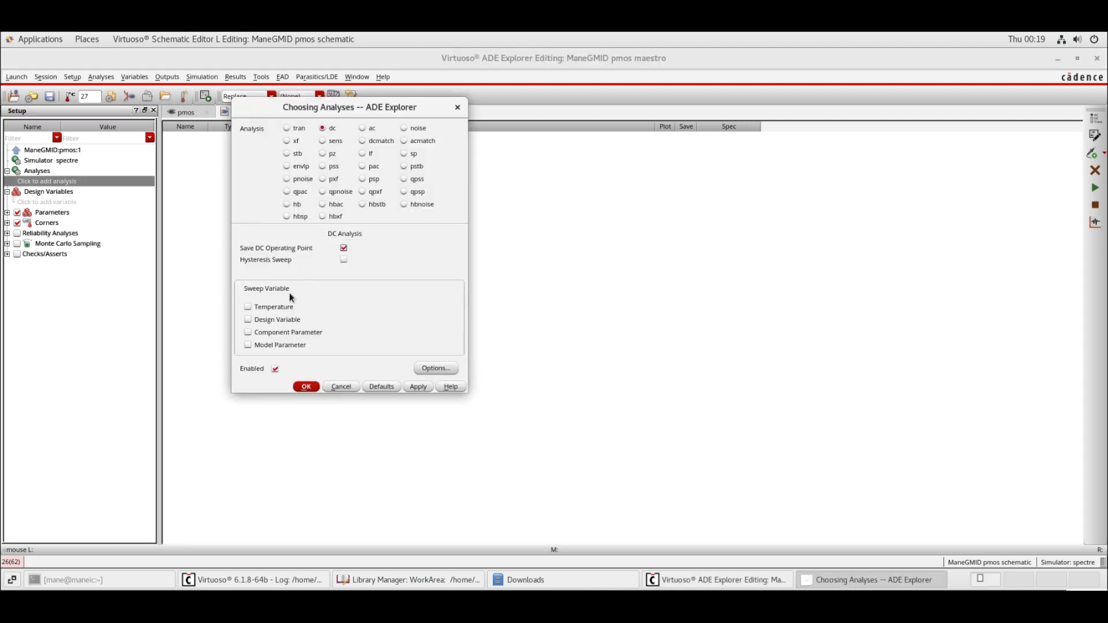
{"action": "left_click", "coordinate": [308, 386]}
{"action": "left_click", "coordinate": [1095, 188]}
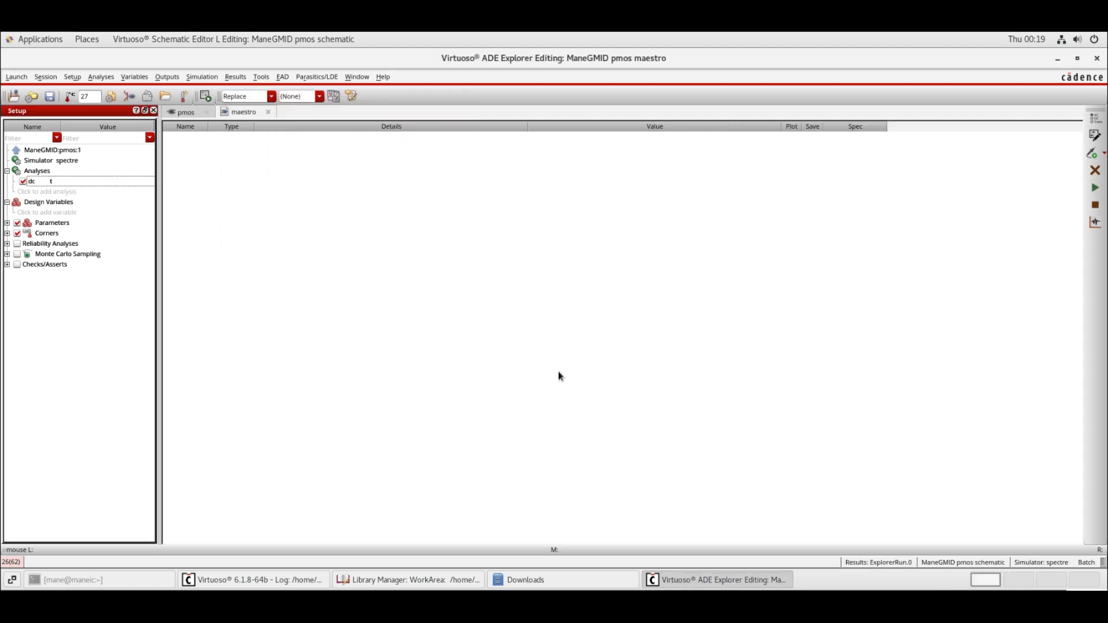
- Open the calculator and pick transistor PM0 in the schematic for an OS operating-point expression
{"action": "left_click", "coordinate": [262, 77]}
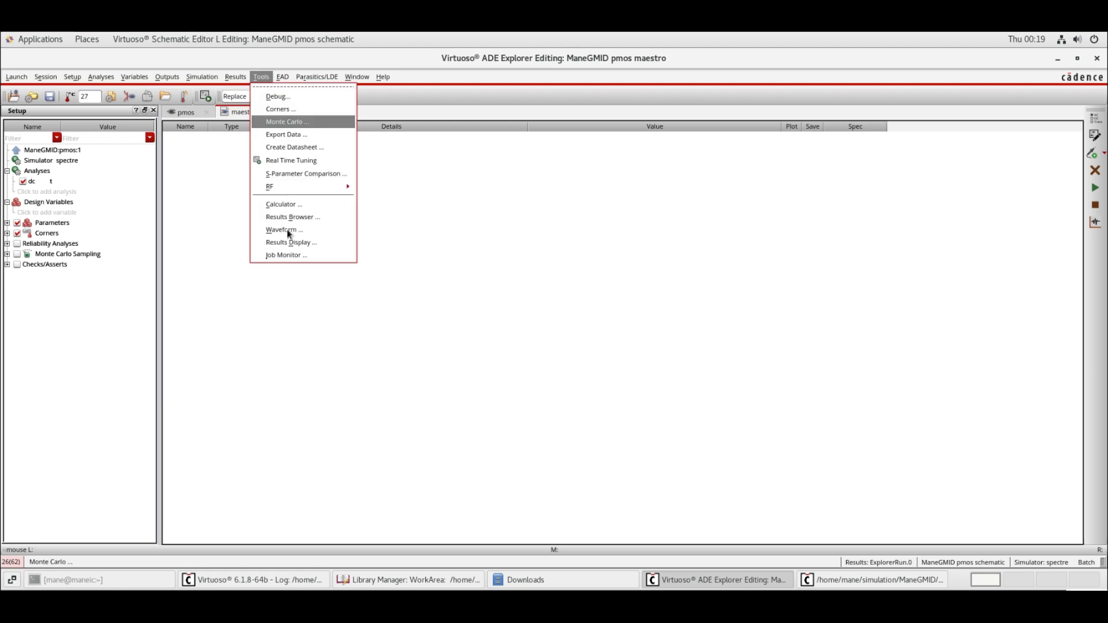
{"action": "left_click", "coordinate": [317, 206]}
{"action": "left_click", "coordinate": [692, 141]}
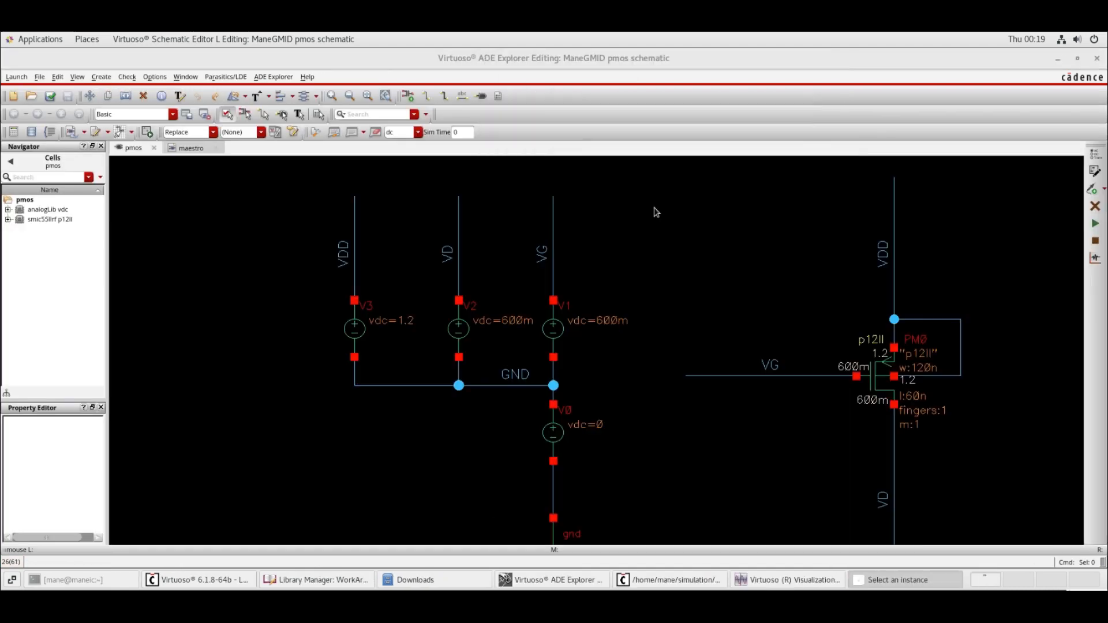
{"action": "left_click", "coordinate": [869, 361]}
{"action": "left_click", "coordinate": [900, 579]}
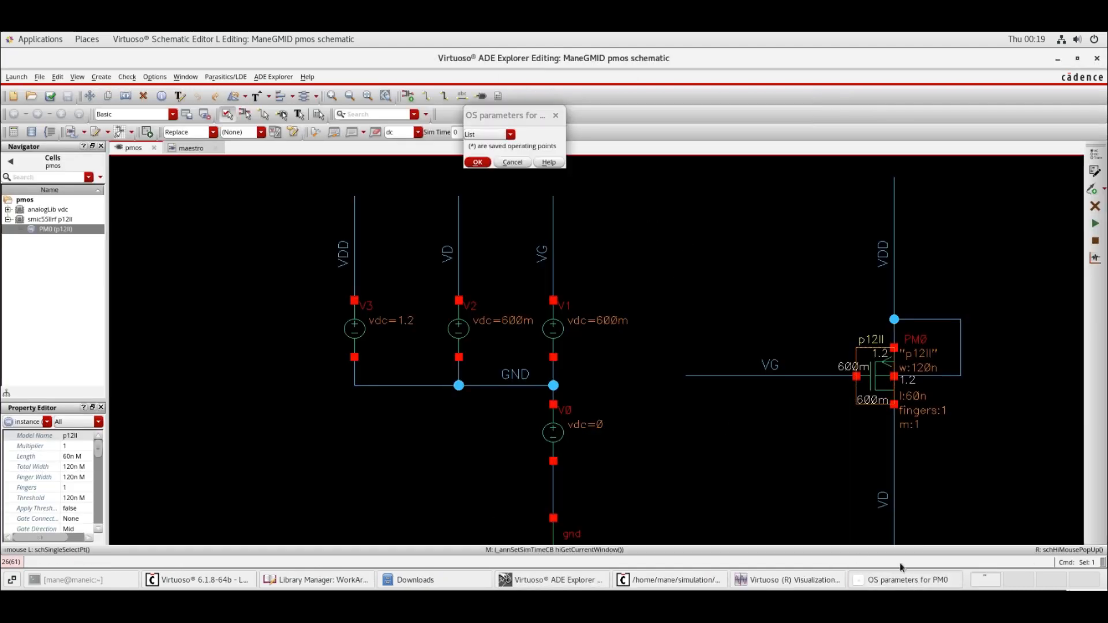
- Choose cdd as the operating-point parameter for the PM0 expression
{"action": "left_click", "coordinate": [510, 134]}
{"action": "scroll", "coordinate": [483, 431], "scroll_direction": "down", "scroll_amount": 10}
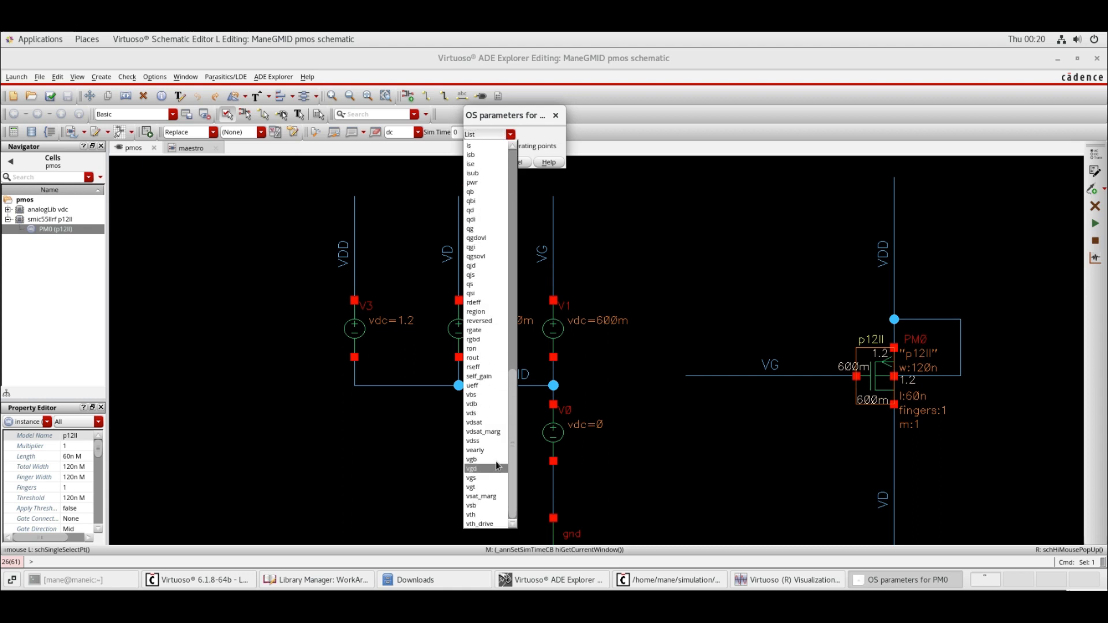
{"action": "scroll", "coordinate": [487, 445], "scroll_direction": "up", "scroll_amount": 15}
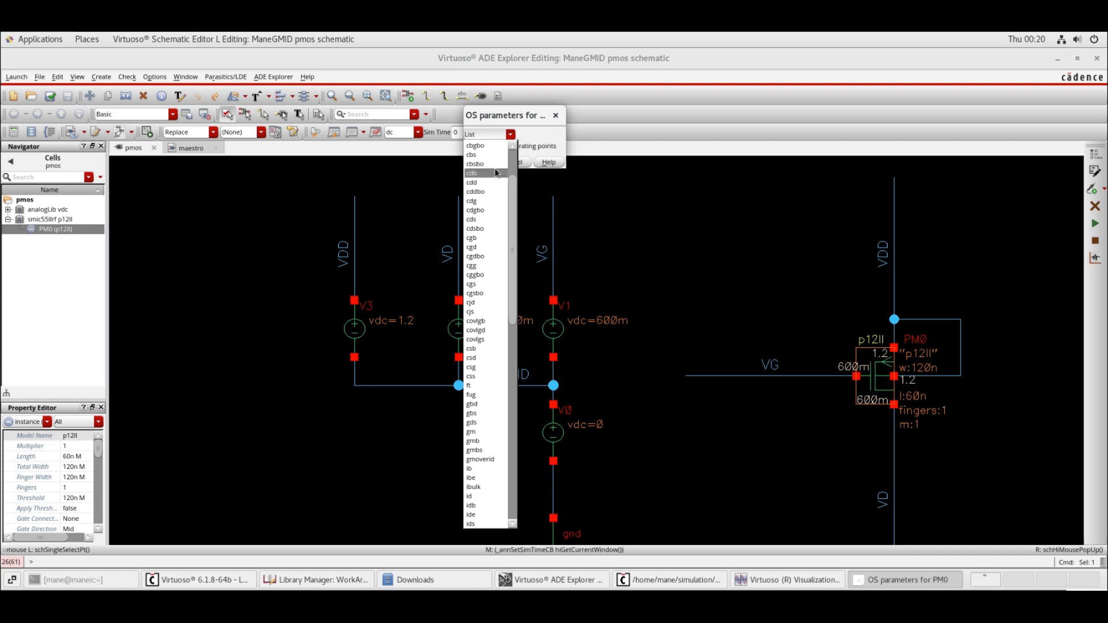
{"action": "left_click", "coordinate": [485, 182]}
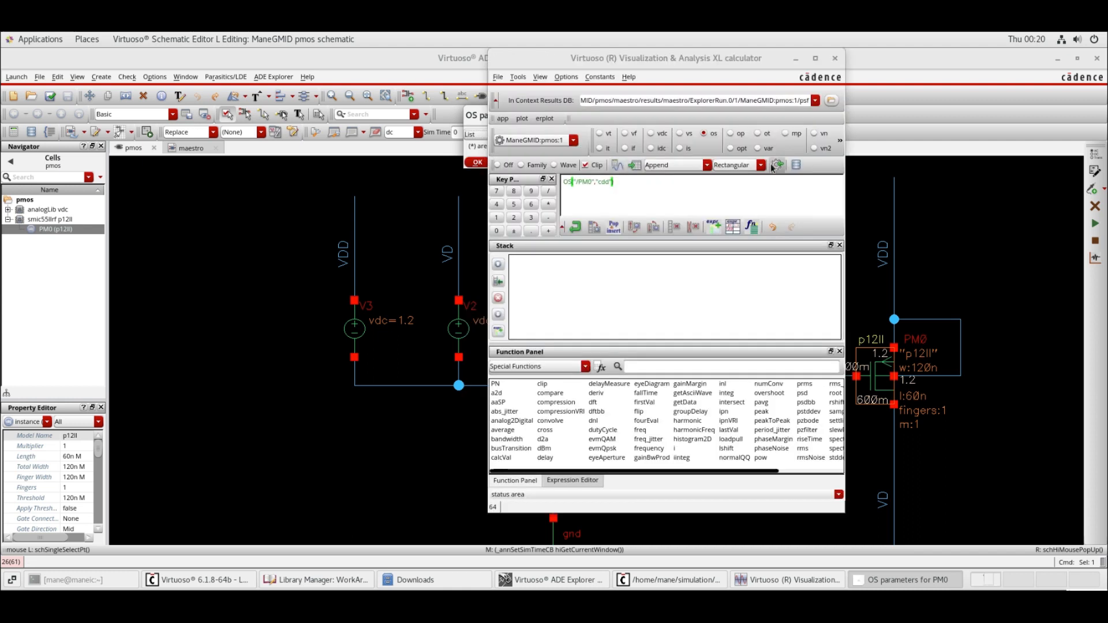
- Create output expressions from PM0's operating-point parameters cdd, cgd, cgg, fug, gds, gm, id, vdsat, vgs and vth
{"action": "left_click_drag", "start_coordinate": [745, 66], "coordinate": [883, 87]}
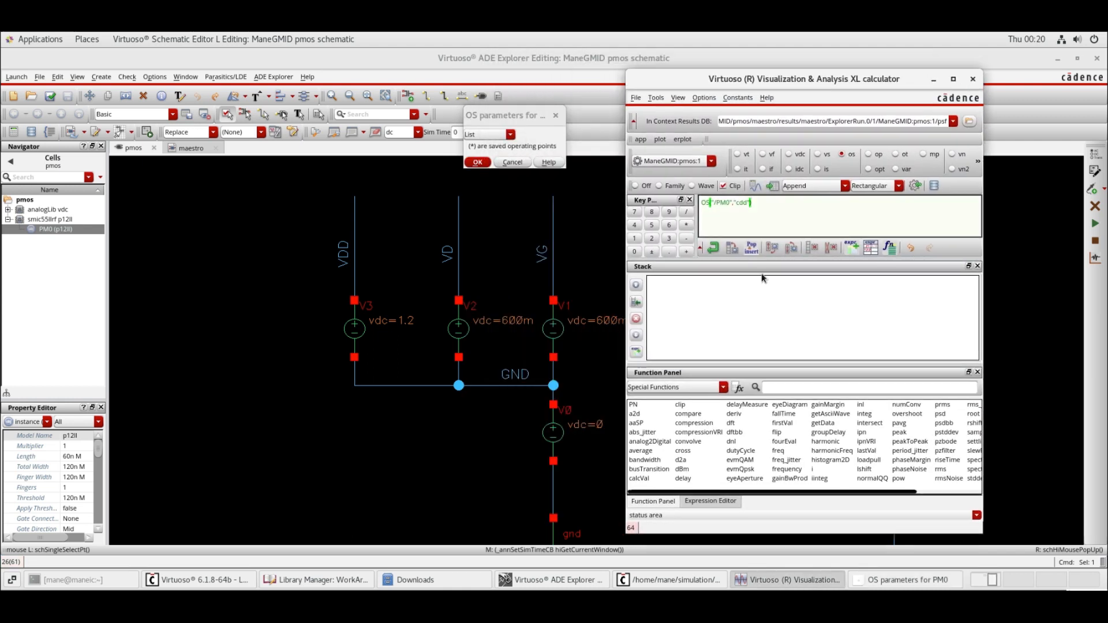
{"action": "double_click", "coordinate": [742, 202]}
{"action": "type", "text": "cgd"}
{"action": "double_click", "coordinate": [741, 202]}
{"action": "type", "text": "cgg"}
{"action": "double_click", "coordinate": [741, 202]}
{"action": "type", "text": "fug"}
{"action": "key", "text": "shift+Left"}
{"action": "key", "text": "shift+Left"}
{"action": "key", "text": "shift+Left"}
{"action": "type", "text": "g"}
{"action": "double_click", "coordinate": [737, 205]}
{"action": "type", "text": "g"}
{"action": "key", "text": "BackSpace"}
{"action": "key", "text": "BackSpace"}
{"action": "key", "text": "BackSpace"}
{"action": "left_click", "coordinate": [920, 184]}
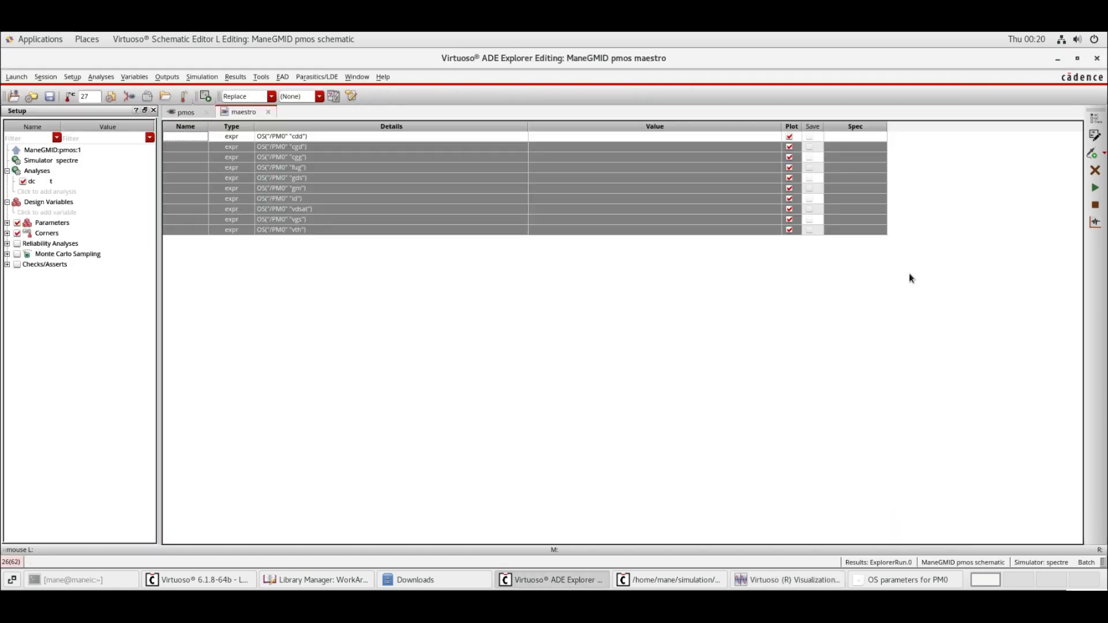
- Save PM0's vth, vgs, vdsat, id, gm, gds, fug, cgg, cgd and cdd as an oppoint output, and rerun the simulation
{"action": "double_click", "coordinate": [392, 145]}
{"action": "key", "text": "Escape"}
{"action": "left_click", "coordinate": [366, 157]}
{"action": "left_click", "coordinate": [363, 168]}
{"action": "left_click", "coordinate": [362, 178]}
{"action": "left_click", "coordinate": [359, 188]}
{"action": "left_click", "coordinate": [359, 199]}
{"action": "left_click", "coordinate": [359, 210]}
{"action": "left_click", "coordinate": [359, 220]}
{"action": "left_click", "coordinate": [359, 230]}
{"action": "left_click", "coordinate": [1095, 187]}
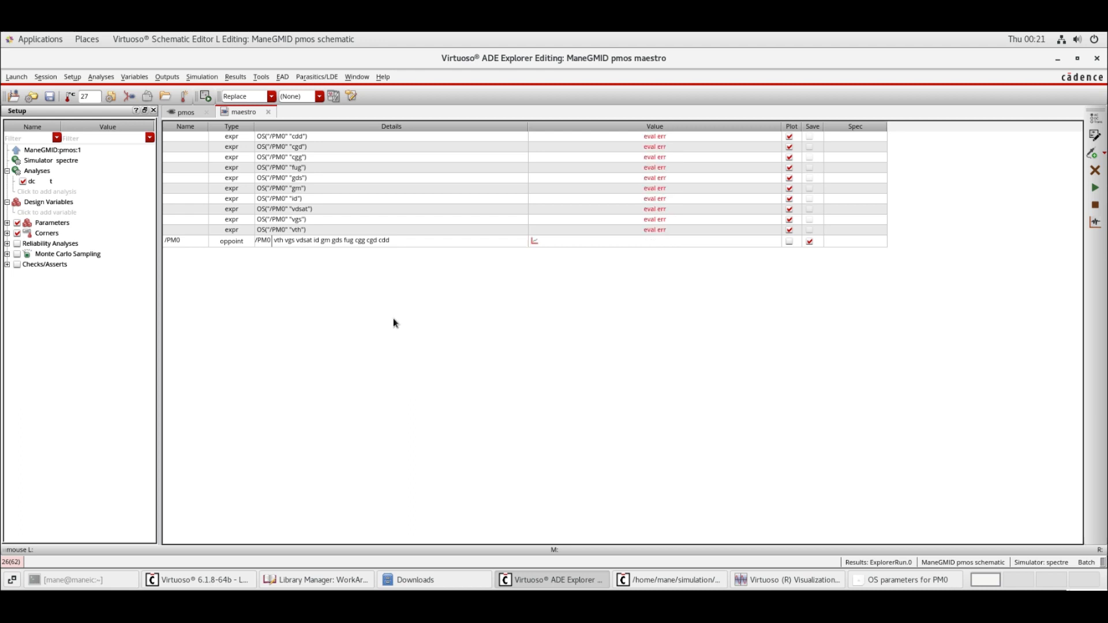
{"action": "double_click", "coordinate": [96, 173]}
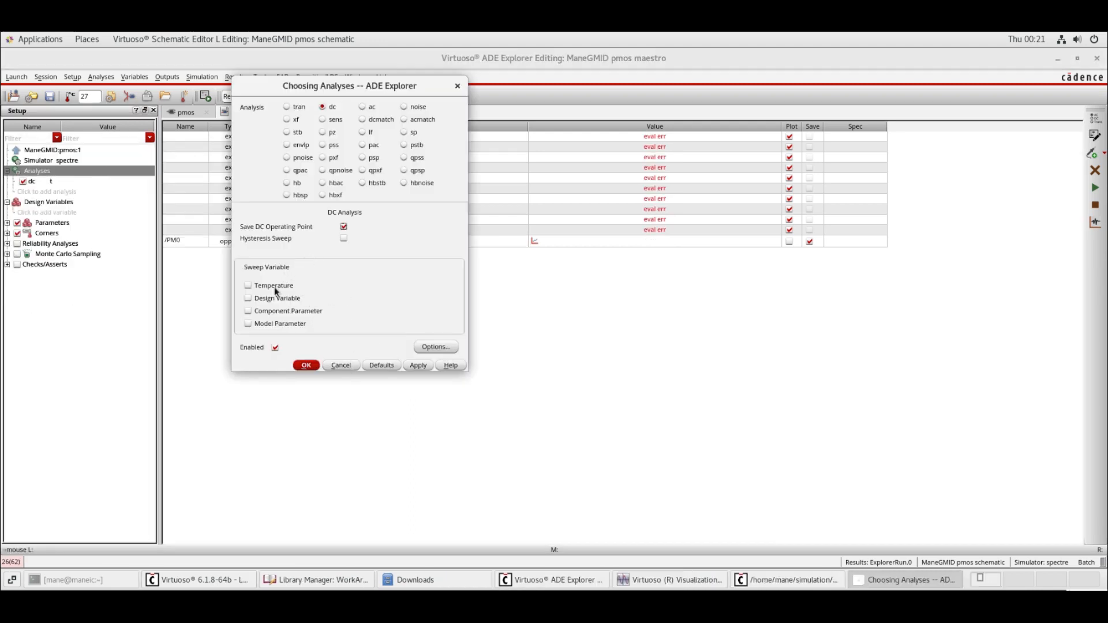
{"action": "left_click", "coordinate": [279, 308]}
{"action": "left_click", "coordinate": [393, 296]}
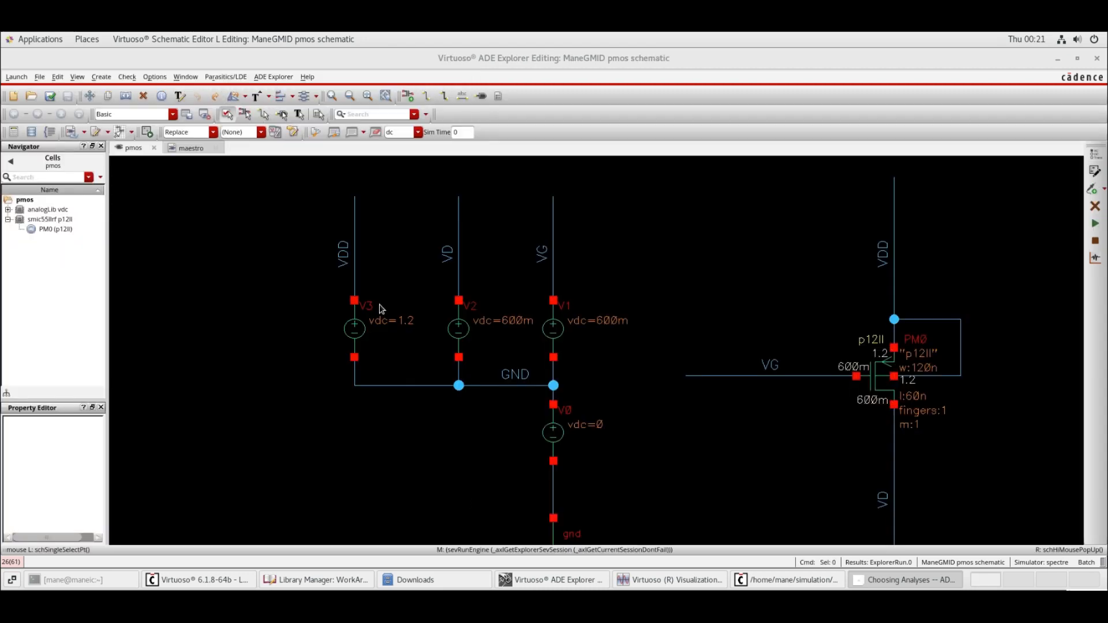
{"action": "left_click", "coordinate": [554, 332]}
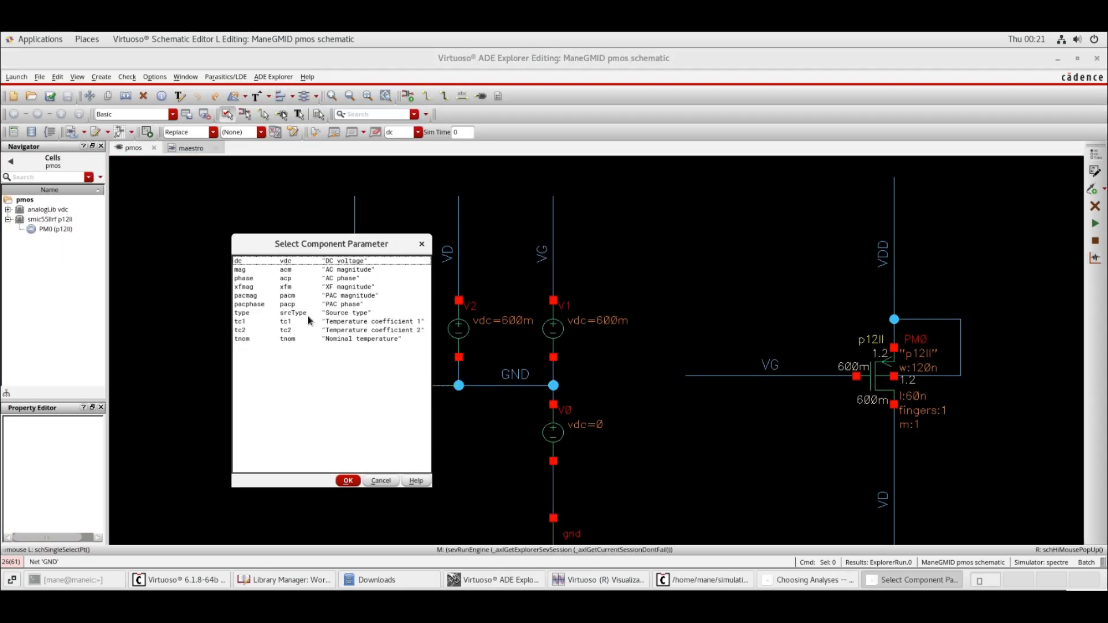
{"action": "left_click", "coordinate": [381, 481]}
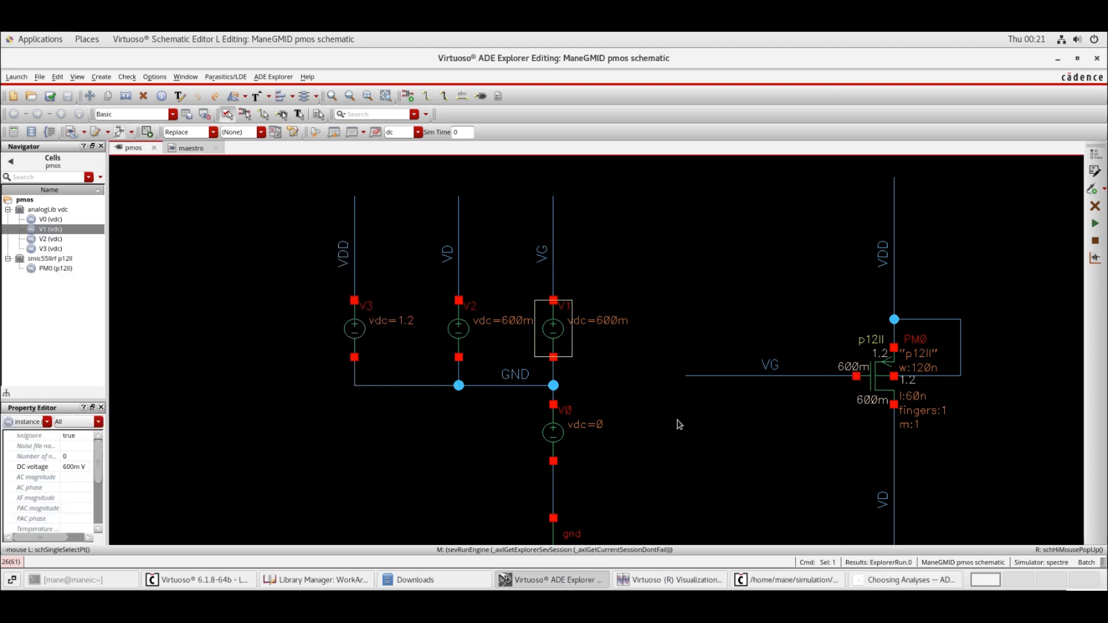
{"action": "left_click", "coordinate": [413, 295]}
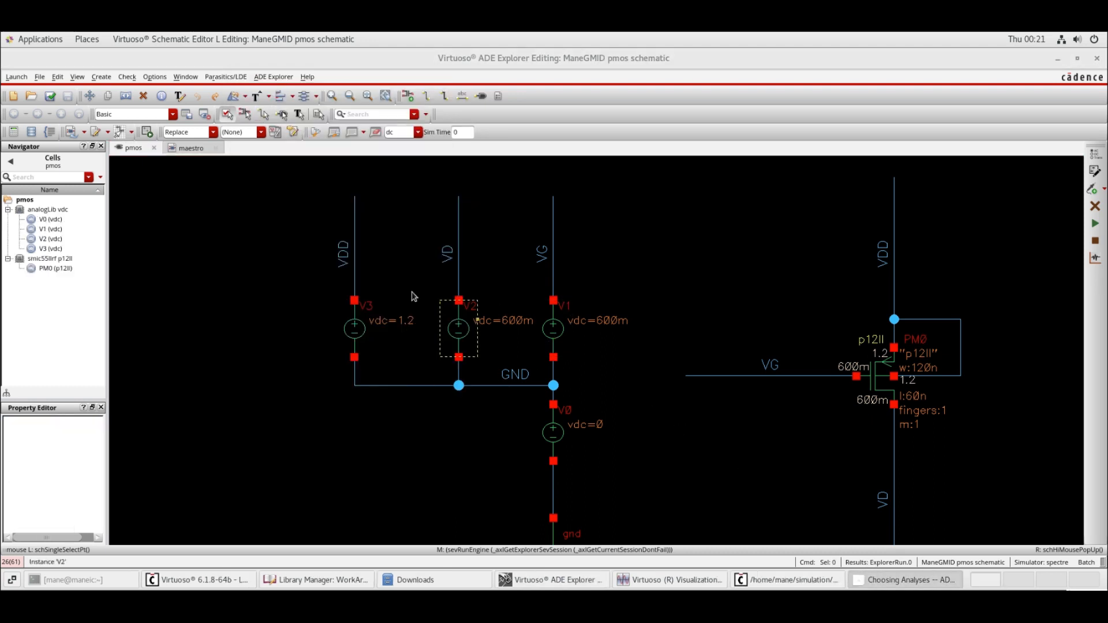
{"action": "left_click", "coordinate": [569, 325]}
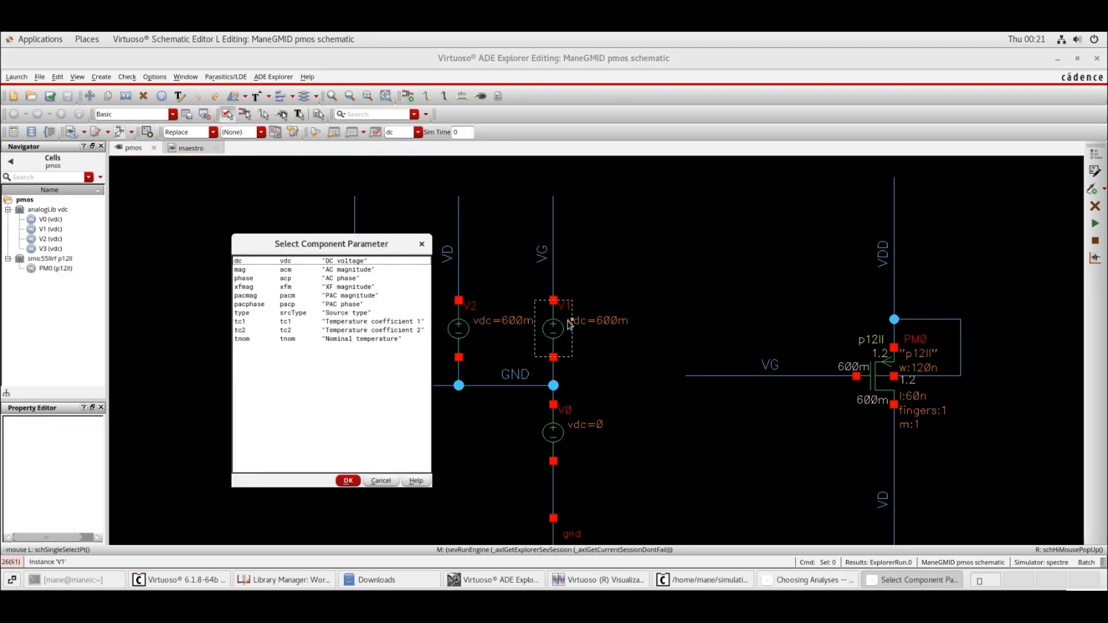
{"action": "left_click", "coordinate": [381, 481]}
{"action": "left_click", "coordinate": [181, 148]}
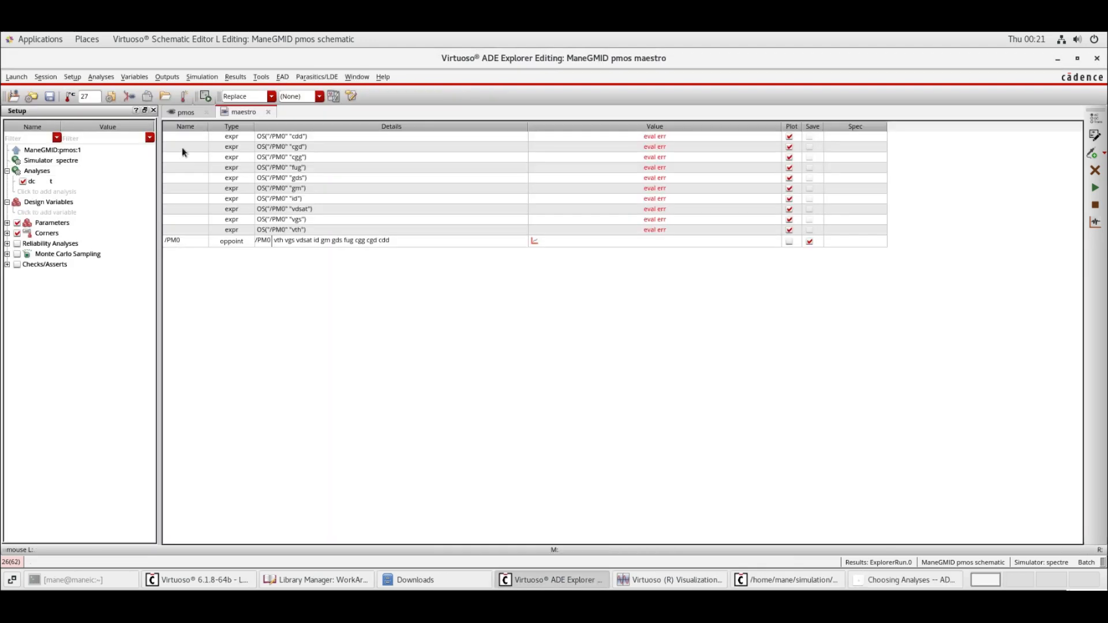
{"action": "left_click", "coordinate": [461, 85]}
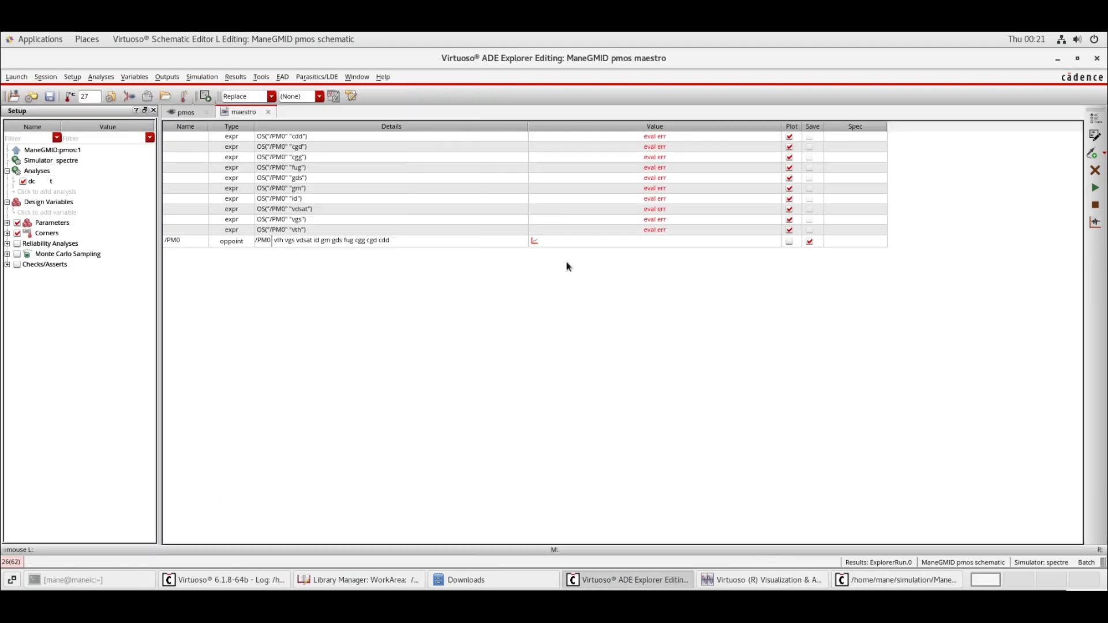
- Set the dc analysis to sweep the DC voltage parameter of gate source V1
{"action": "double_click", "coordinate": [47, 192]}
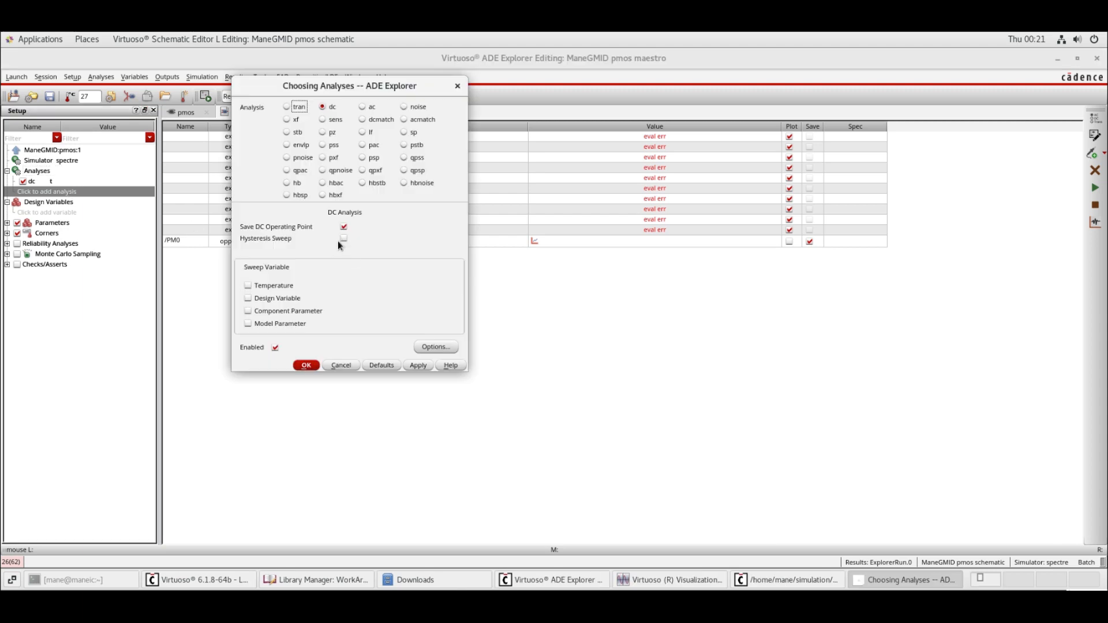
{"action": "left_click", "coordinate": [275, 310]}
{"action": "left_click", "coordinate": [407, 292]}
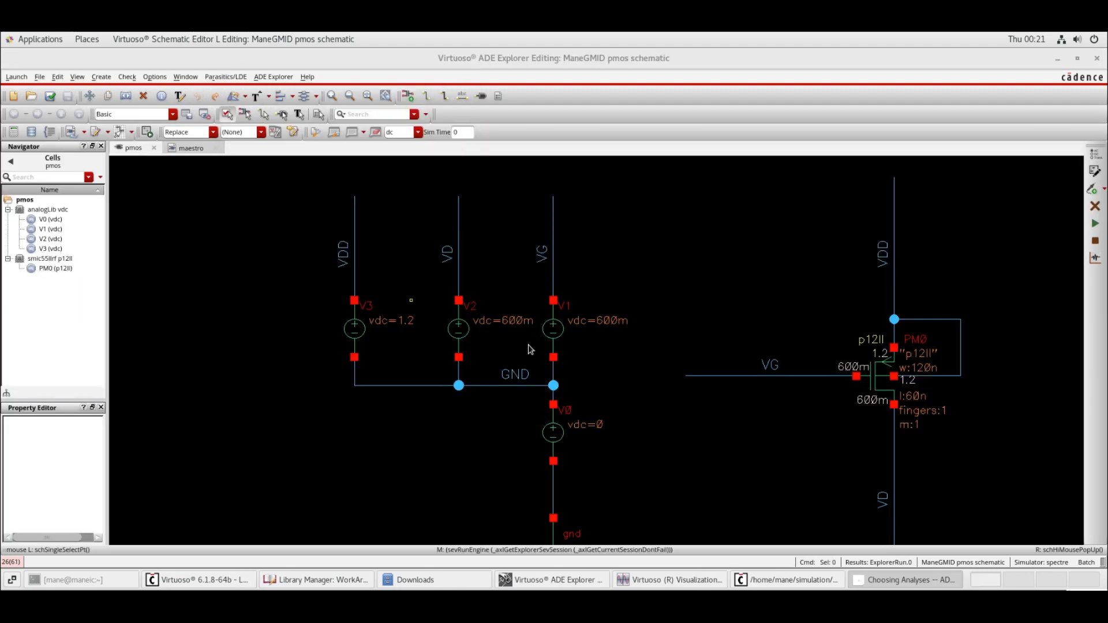
{"action": "left_click", "coordinate": [555, 344]}
{"action": "left_click", "coordinate": [296, 259]}
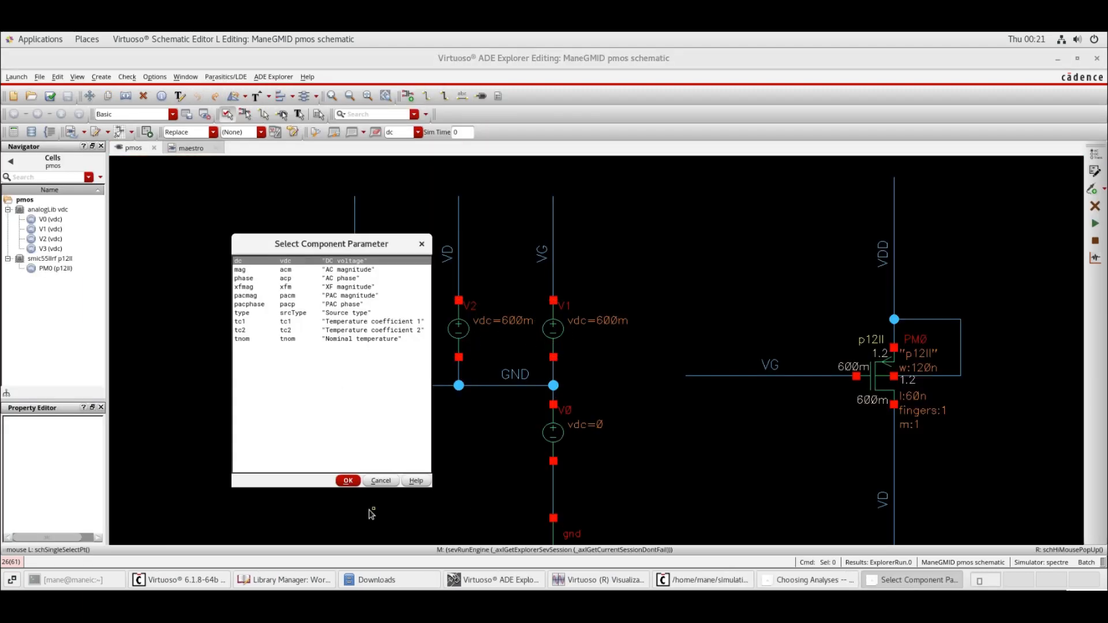
{"action": "left_click", "coordinate": [349, 481]}
{"action": "left_click", "coordinate": [891, 580]}
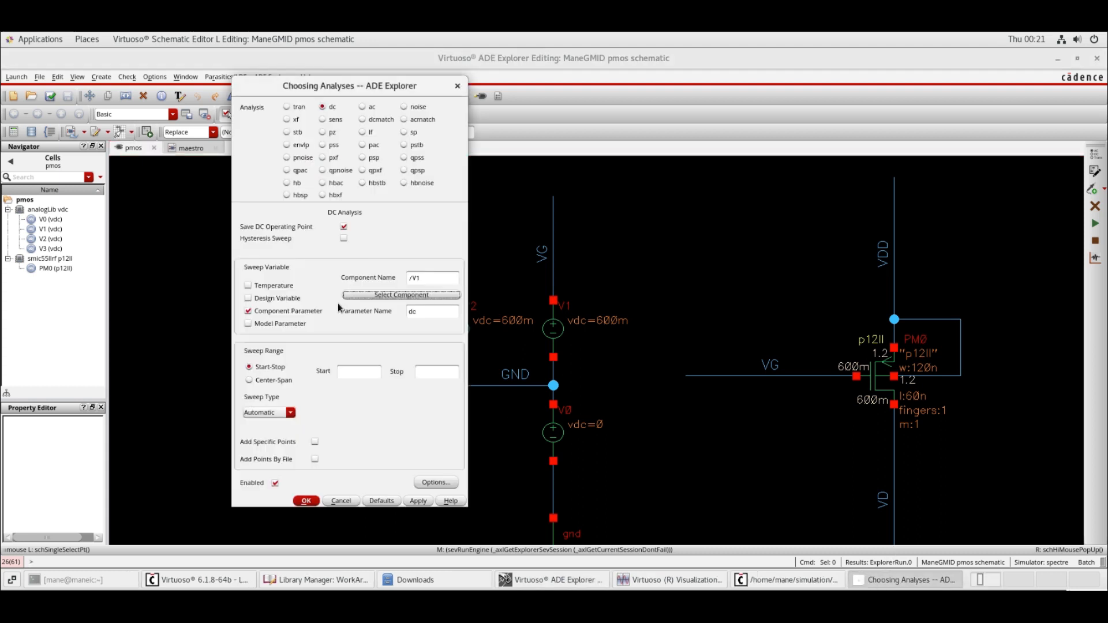
- Set the sweep range from 0 to 1.2 with a linear sweep of 1000 steps, and accept the analysis
{"action": "left_click", "coordinate": [355, 374]}
{"action": "type", "text": "0"}
{"action": "key", "text": "Tab"}
{"action": "type", "text": "1"}
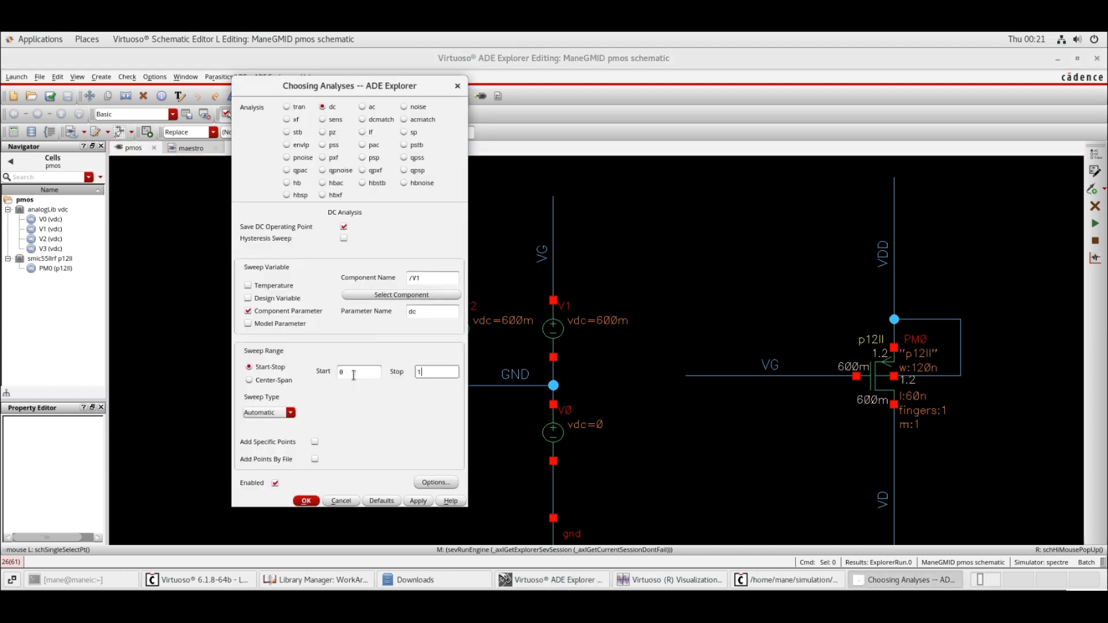
{"action": "type", "text": ".2"}
{"action": "left_click", "coordinate": [291, 413]}
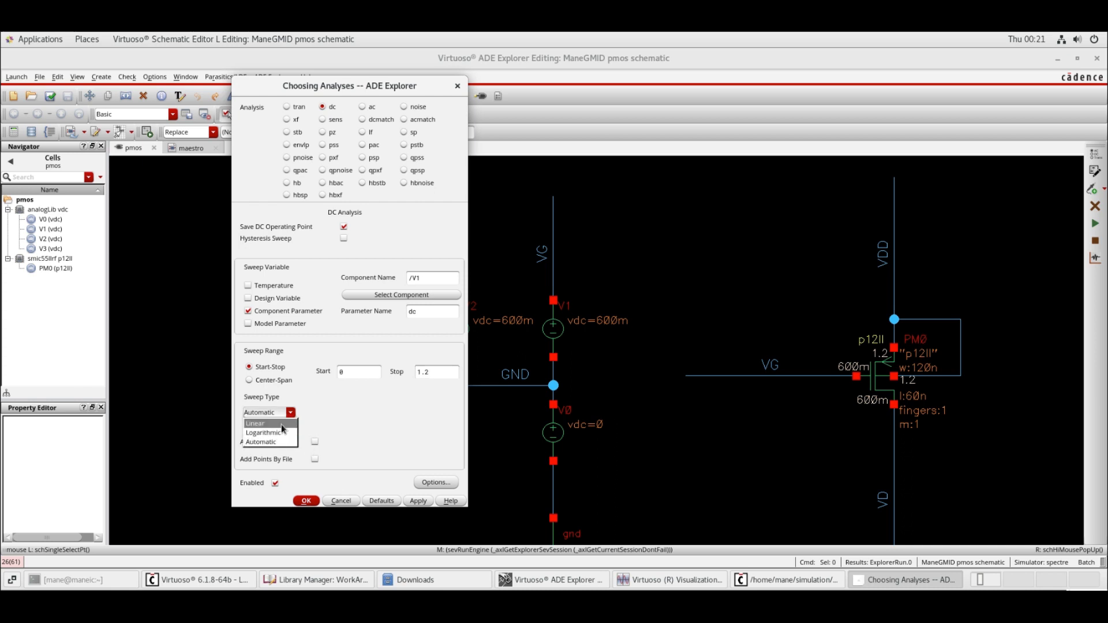
{"action": "left_click", "coordinate": [282, 424]}
{"action": "left_click", "coordinate": [431, 412]}
{"action": "type", "text": "1000"}
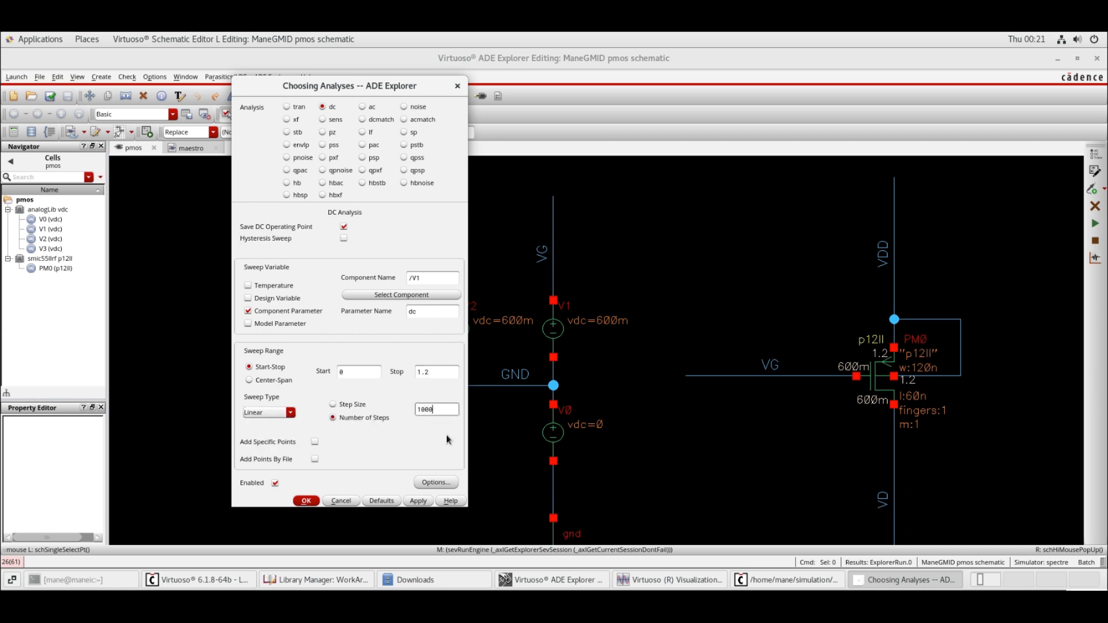
{"action": "left_click", "coordinate": [306, 501]}
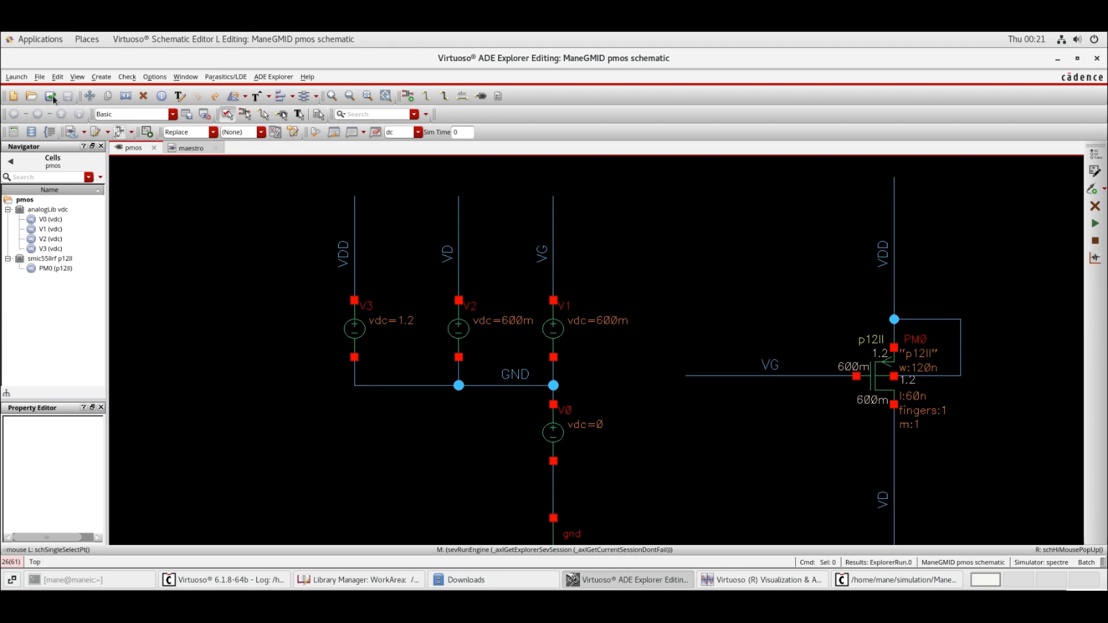
- Run the simulation from the maestro view and return to the ADE Explorer window
{"action": "left_click", "coordinate": [189, 148]}
{"action": "left_click", "coordinate": [1095, 187]}
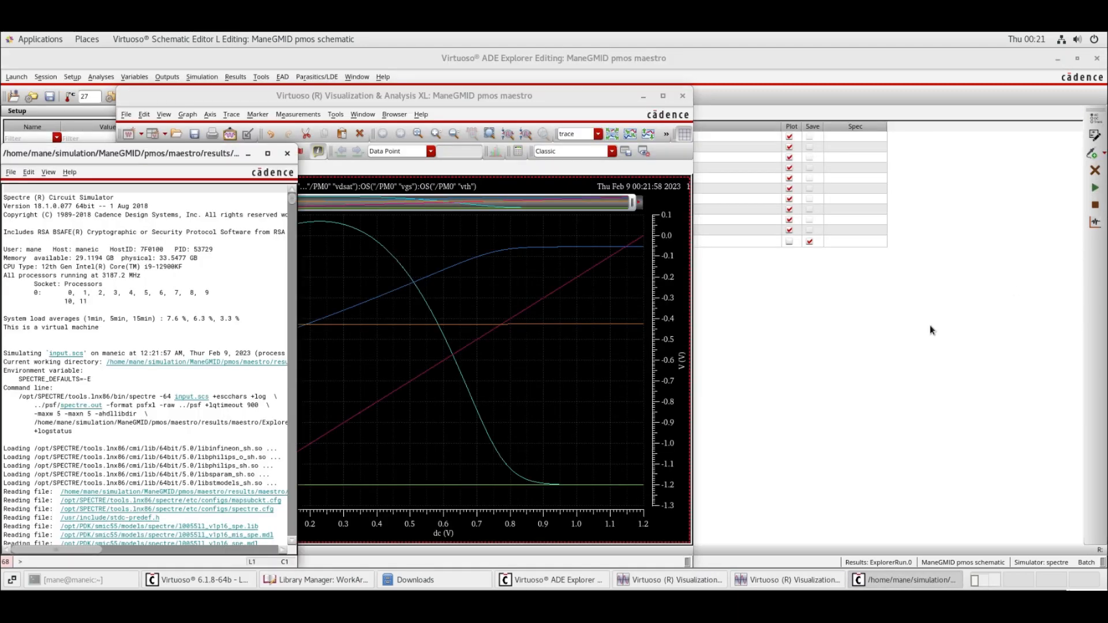
{"action": "left_click", "coordinate": [347, 67]}
- Open the Results Browser and display the signals of the dc results
{"action": "left_click", "coordinate": [260, 77]}
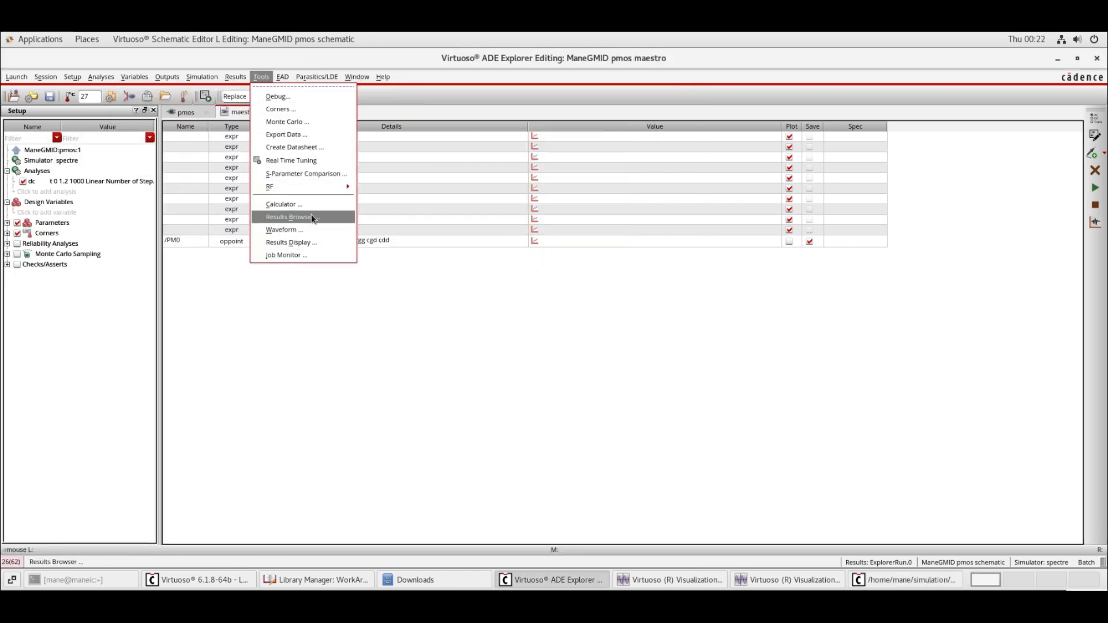
{"action": "left_click", "coordinate": [303, 217]}
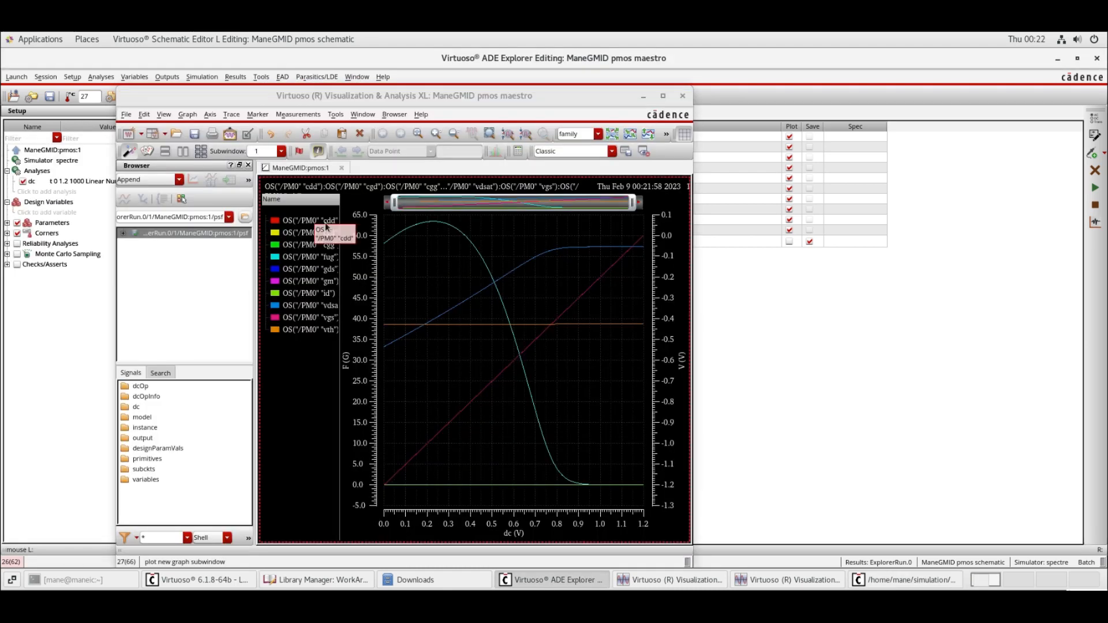
{"action": "left_click", "coordinate": [123, 234]}
{"action": "left_click", "coordinate": [150, 264]}
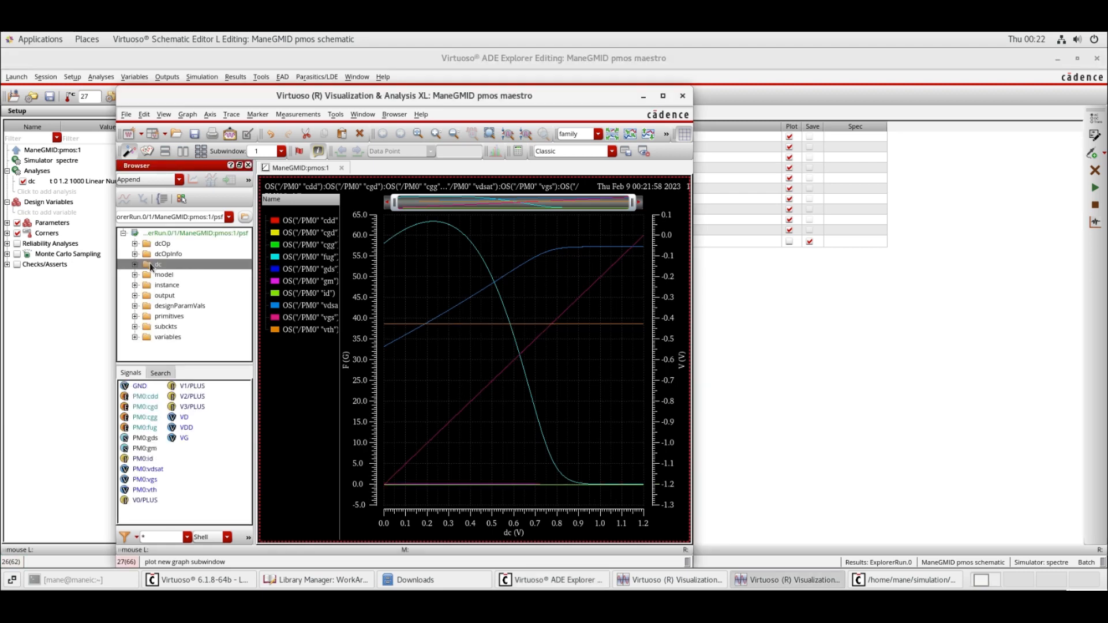
- Send the signals PM0:cdd through PM0:vth to a table and enlarge the table window
{"action": "left_click", "coordinate": [151, 396]}
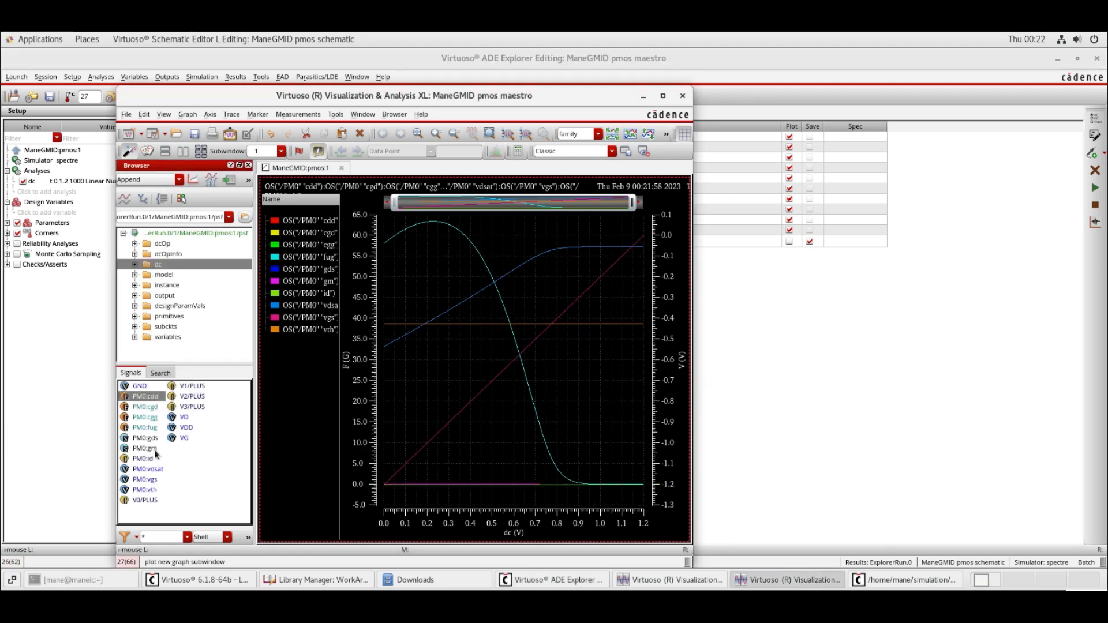
{"action": "left_click", "coordinate": [153, 490], "text": "shift"}
{"action": "right_click", "coordinate": [157, 396]}
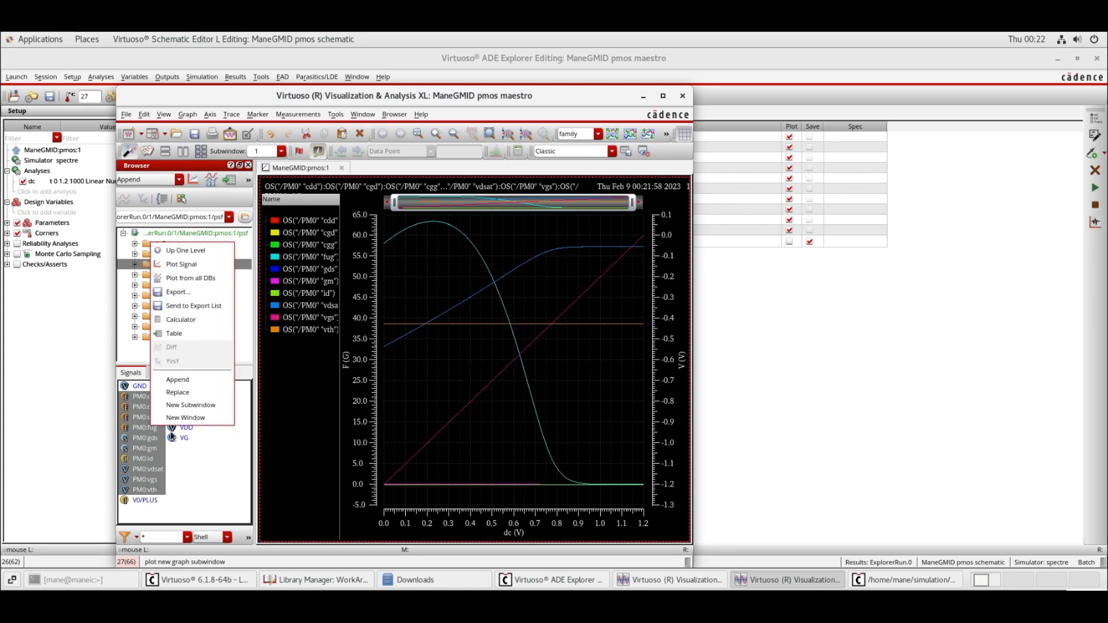
{"action": "left_click", "coordinate": [195, 326]}
{"action": "left_click", "coordinate": [431, 58]}
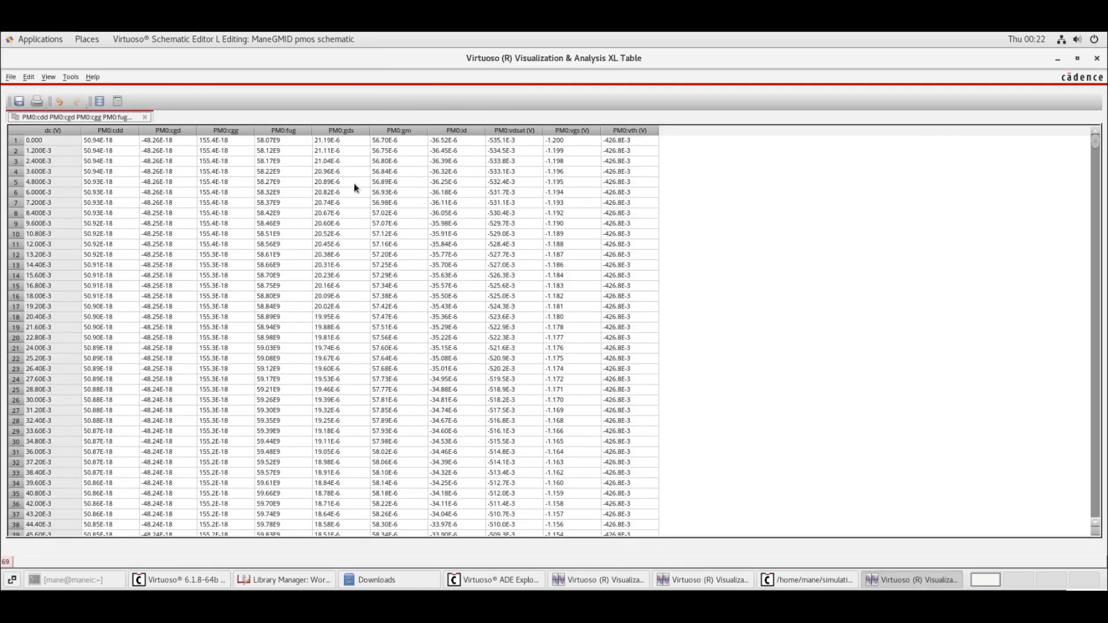
- Format all the columns of the results table to 10 significant digits
{"action": "left_click", "coordinate": [324, 208]}
{"action": "right_click", "coordinate": [317, 213]}
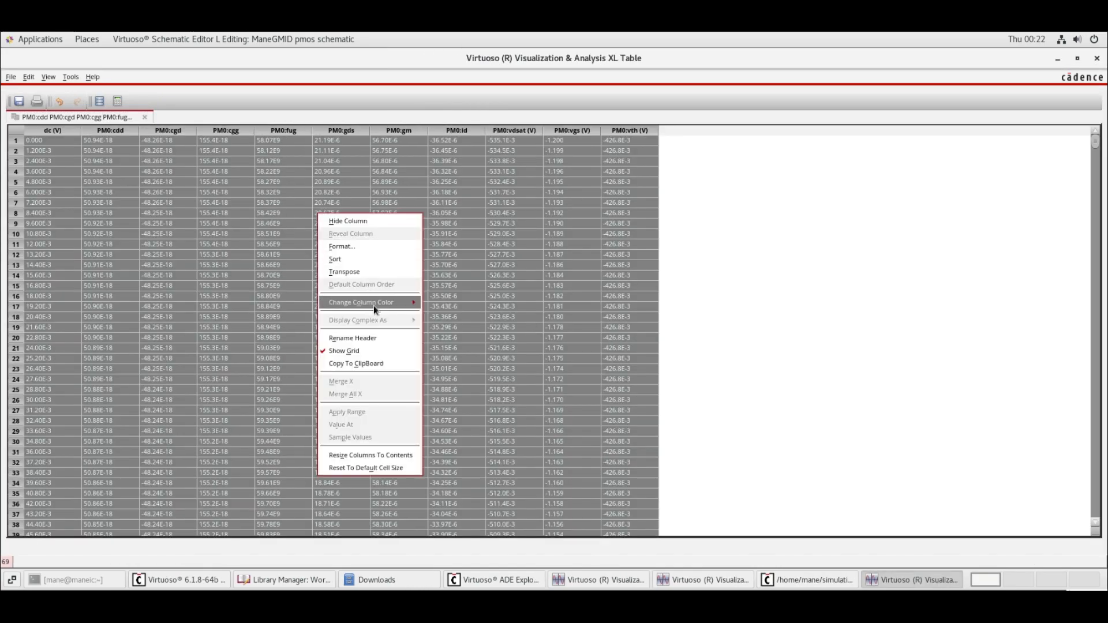
{"action": "left_click", "coordinate": [359, 247]}
{"action": "left_click", "coordinate": [552, 331]}
{"action": "type", "text": "1"}
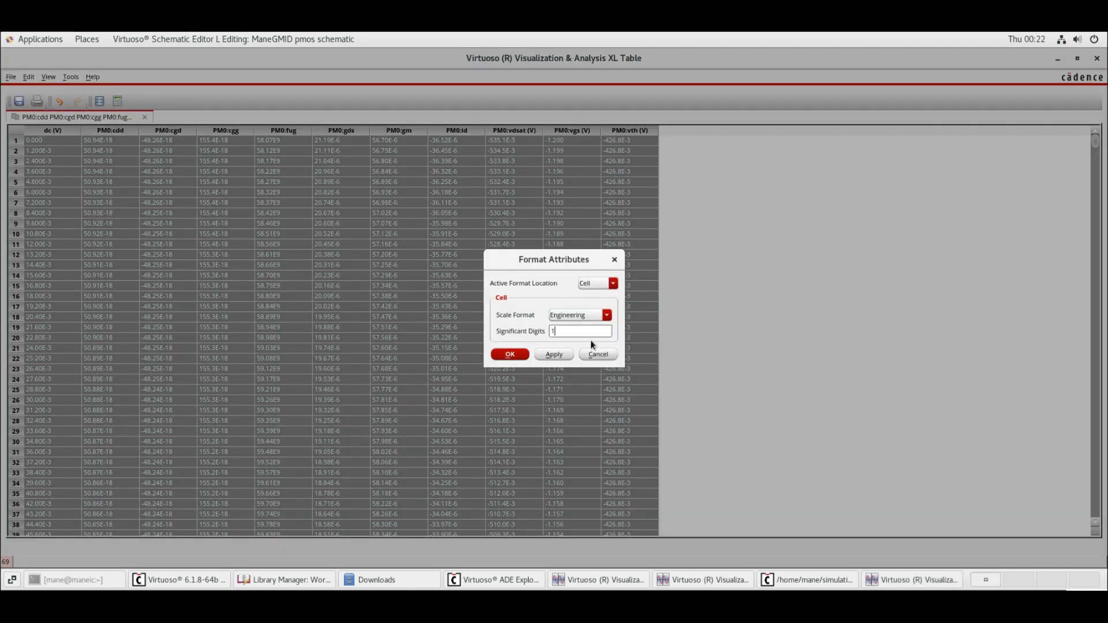
{"action": "type", "text": "0"}
{"action": "left_click", "coordinate": [519, 353]}
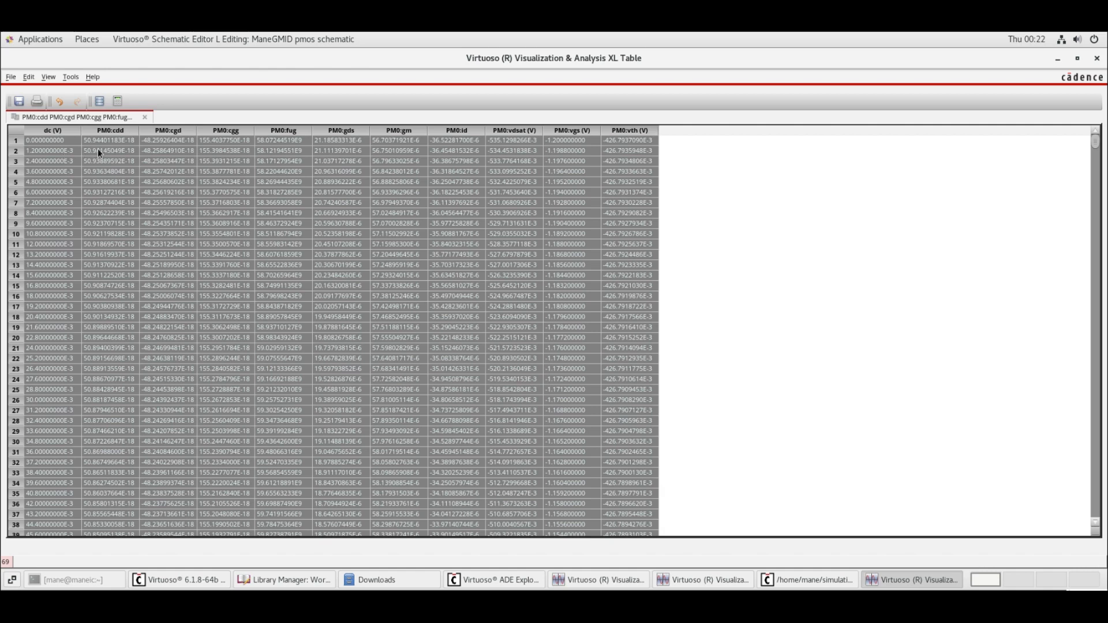
- Examine the tabulated columns from PM0:cdd through PM0:vth, along with the dc sweep voltage column
{"action": "left_click", "coordinate": [116, 165]}
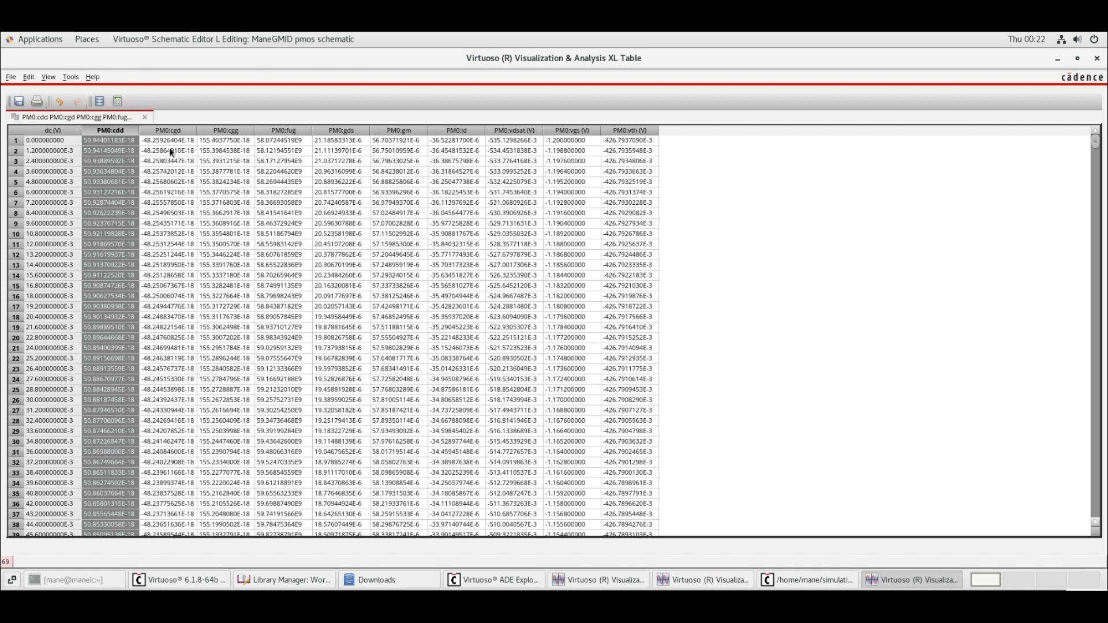
{"action": "left_click", "coordinate": [241, 157]}
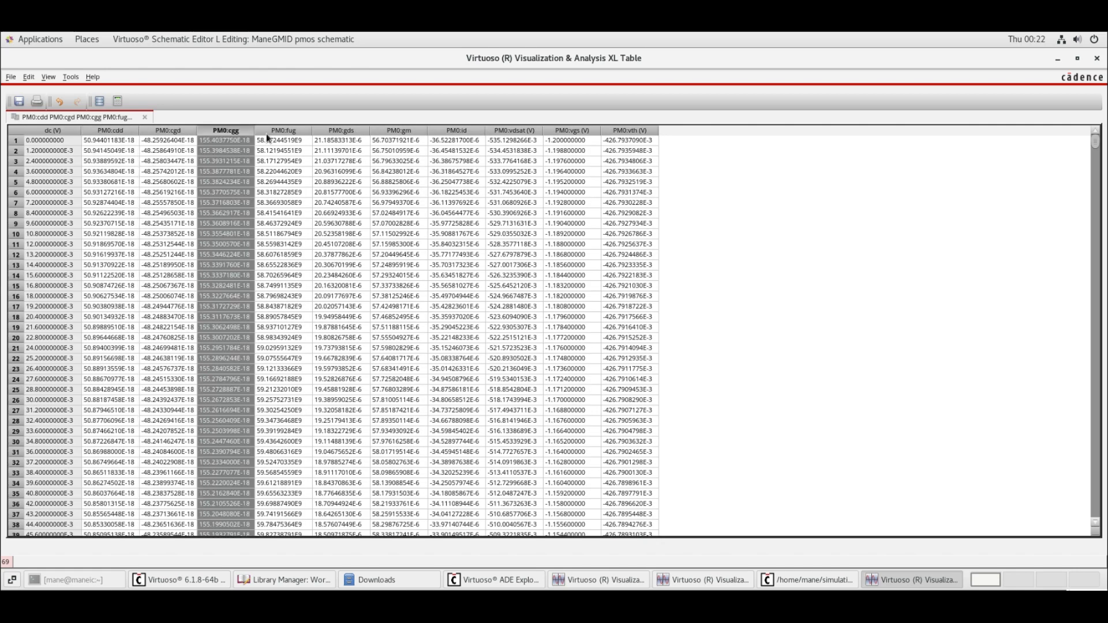
{"action": "left_click", "coordinate": [307, 141]}
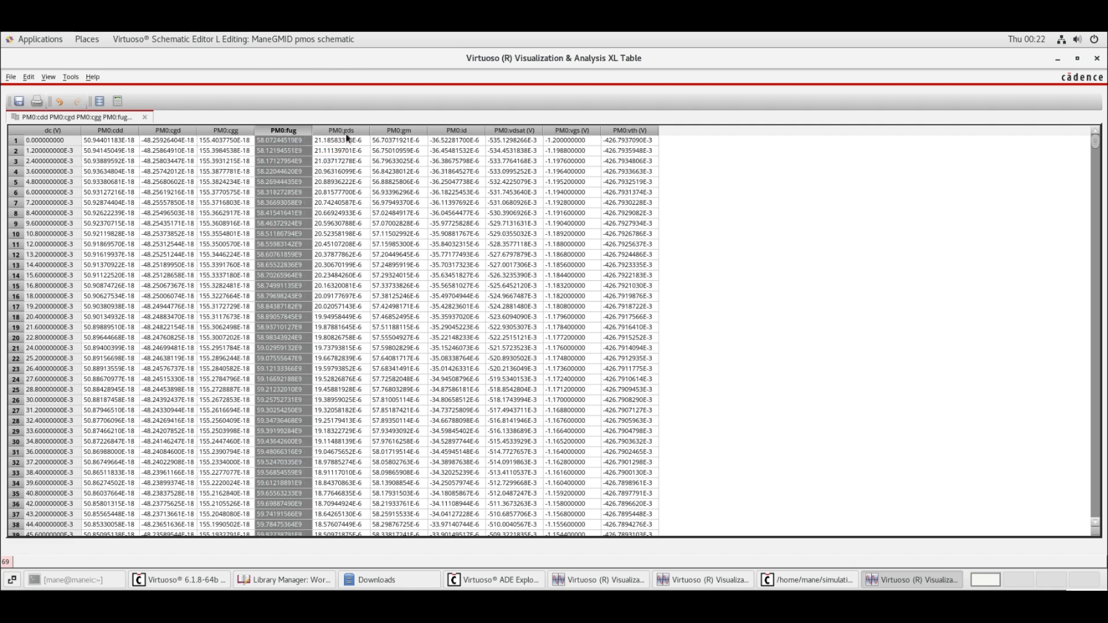
{"action": "left_click", "coordinate": [407, 147]}
{"action": "left_click", "coordinate": [456, 148]}
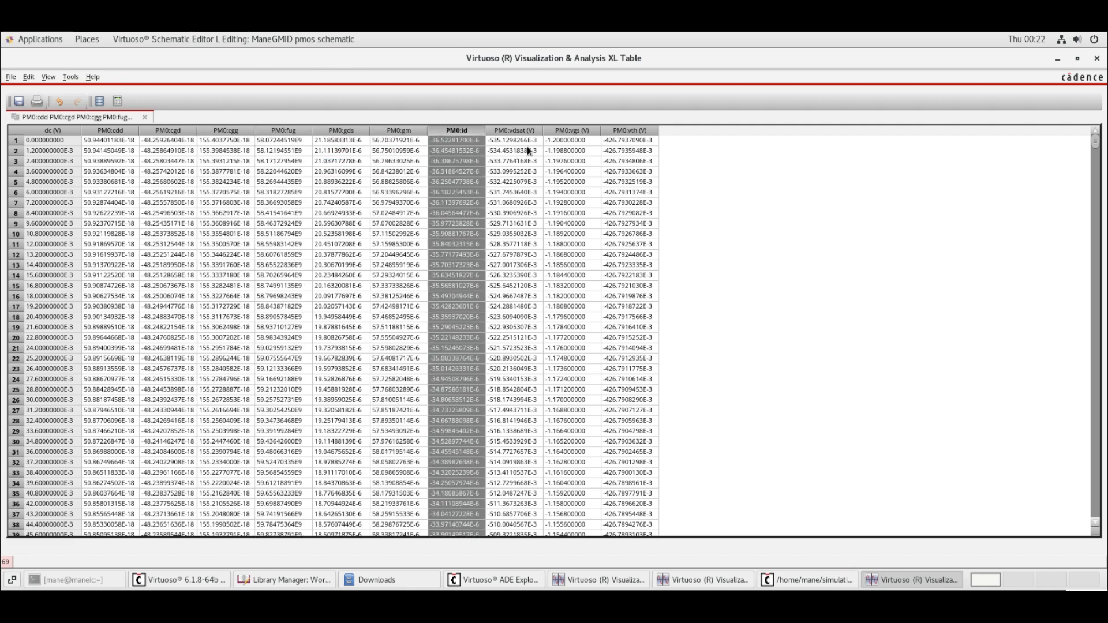
{"action": "left_click", "coordinate": [527, 147]}
{"action": "left_click", "coordinate": [573, 147]}
{"action": "left_click", "coordinate": [631, 130]}
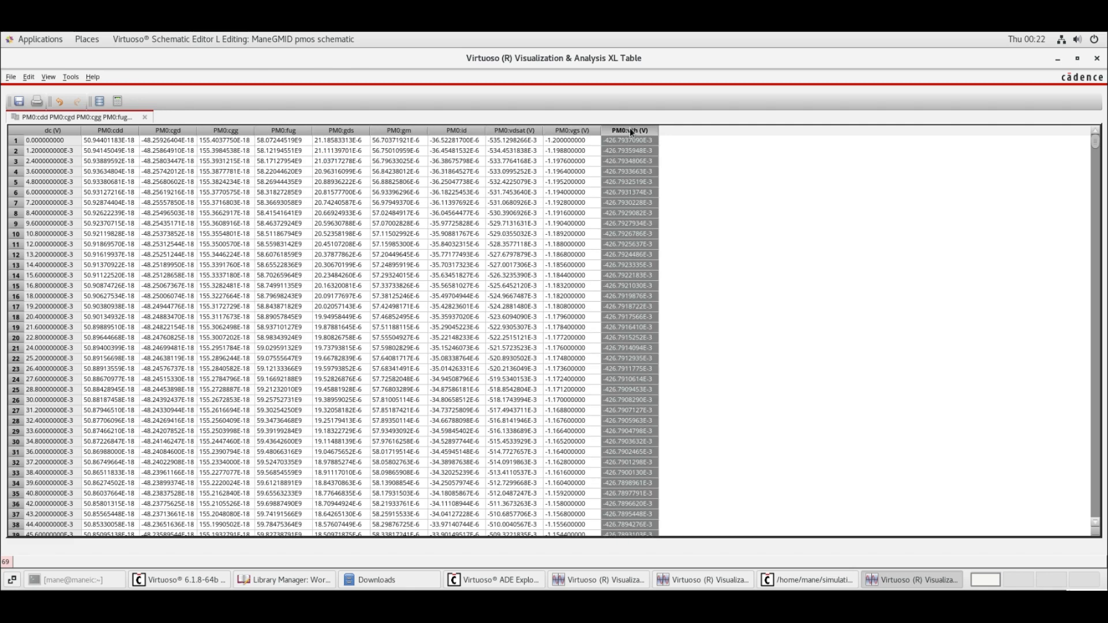
{"action": "left_click", "coordinate": [73, 157]}
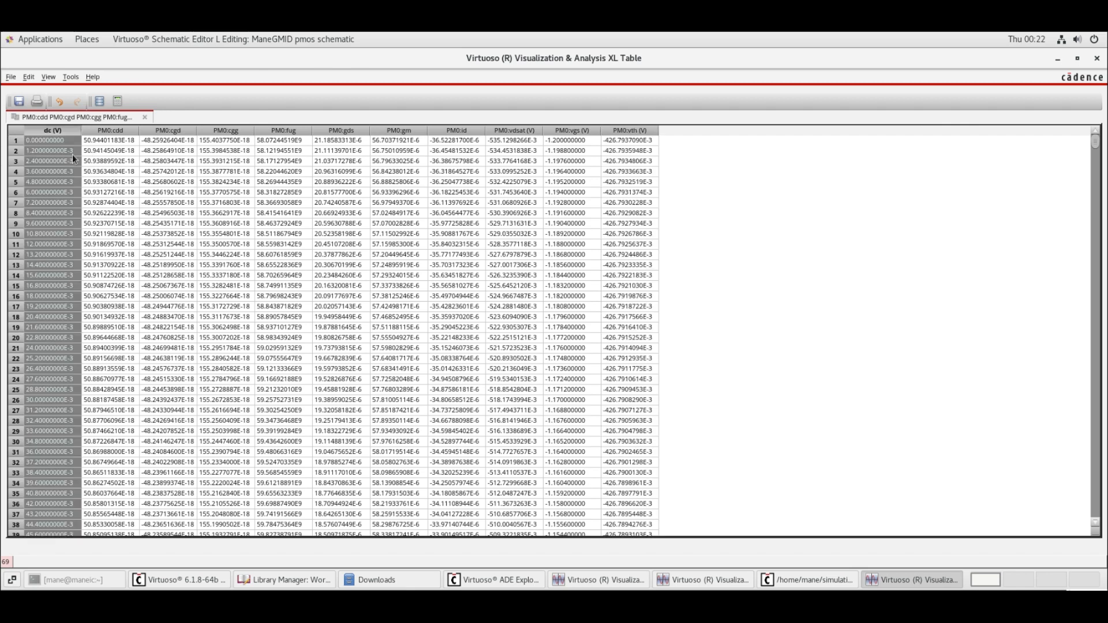
- Export the table as a CSV file named pmos in the Downloads folder
{"action": "left_click", "coordinate": [18, 78]}
{"action": "left_click", "coordinate": [26, 101]}
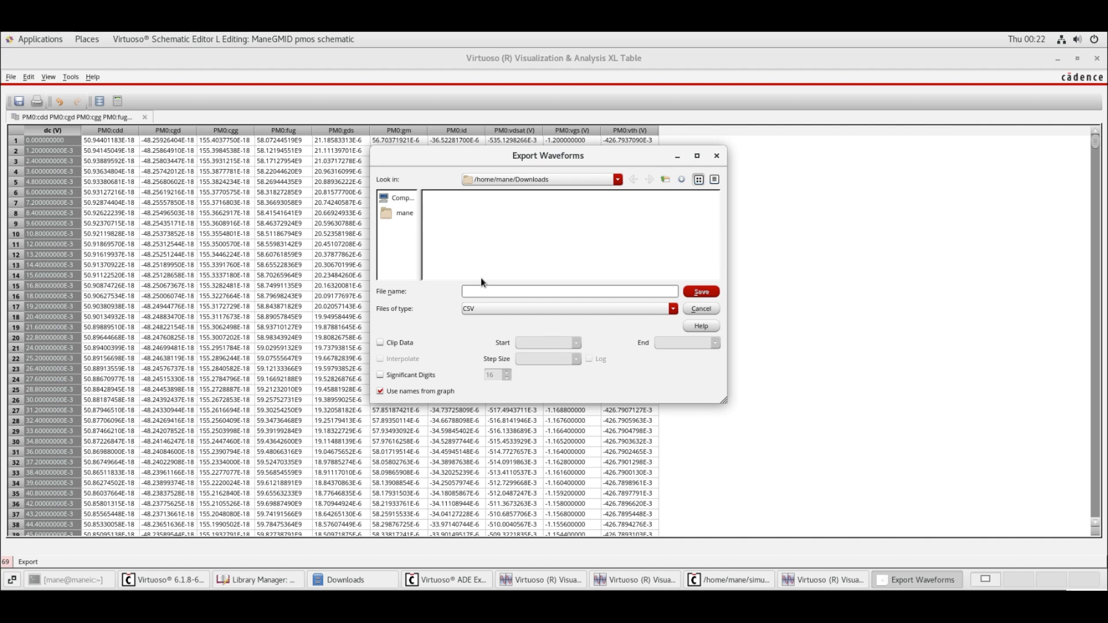
{"action": "type", "text": "pmos"}
{"action": "left_click", "coordinate": [702, 291]}
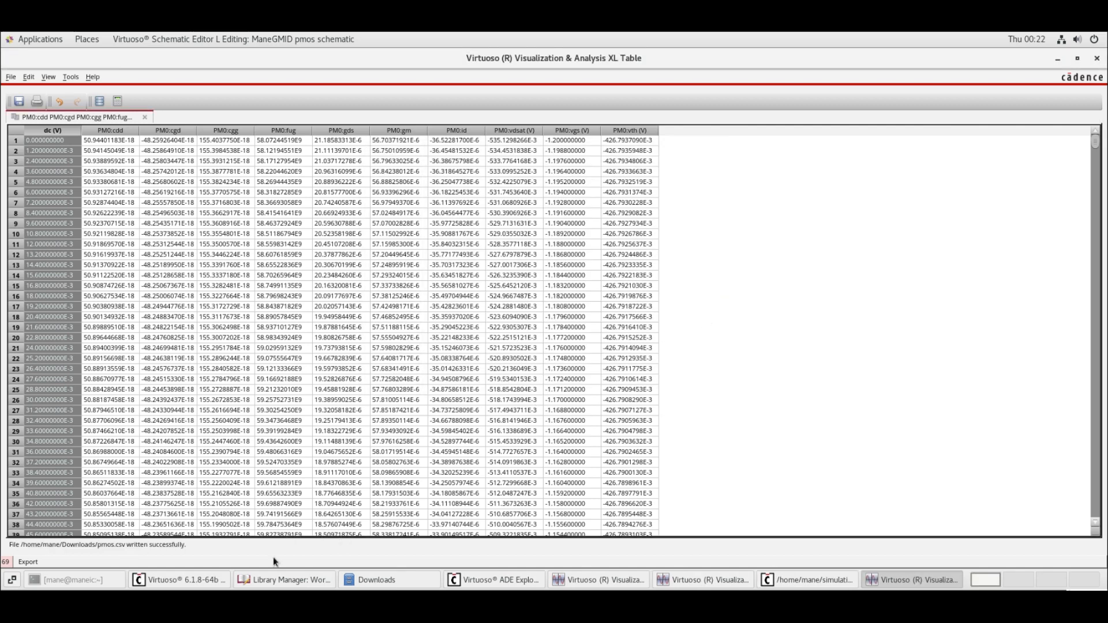
- Switch to the Windows Downloads folder containing pmos.csv and launch LibraryMaker.exe from the gm_id 0.1 folder
{"action": "left_click", "coordinate": [376, 580]}
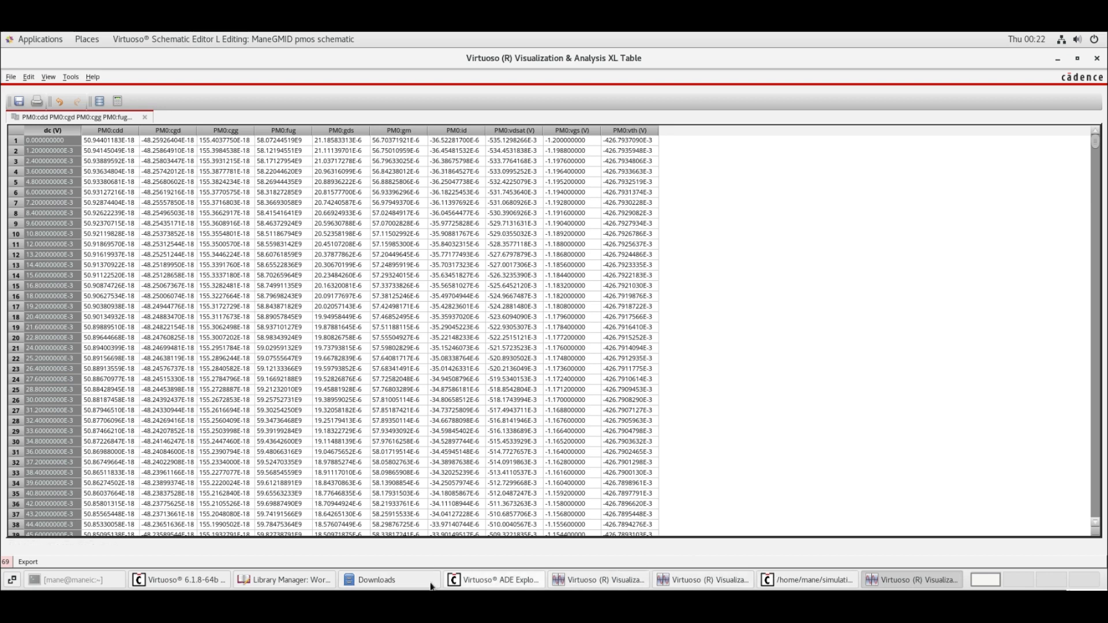
{"action": "left_click_drag", "start_coordinate": [545, 365], "coordinate": [372, 185]}
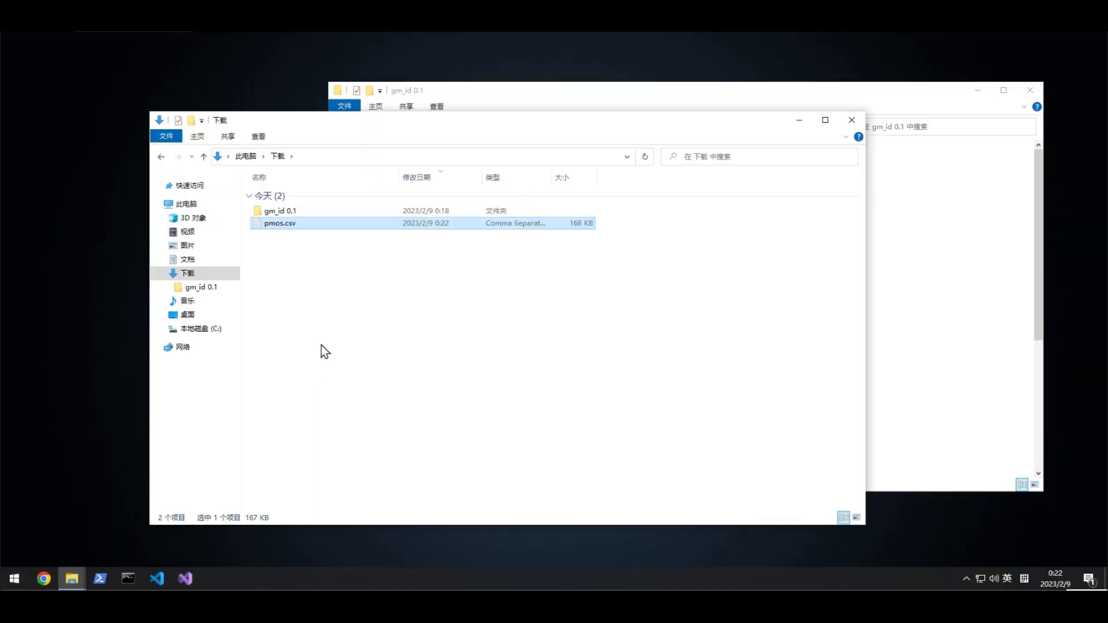
{"action": "double_click", "coordinate": [414, 211]}
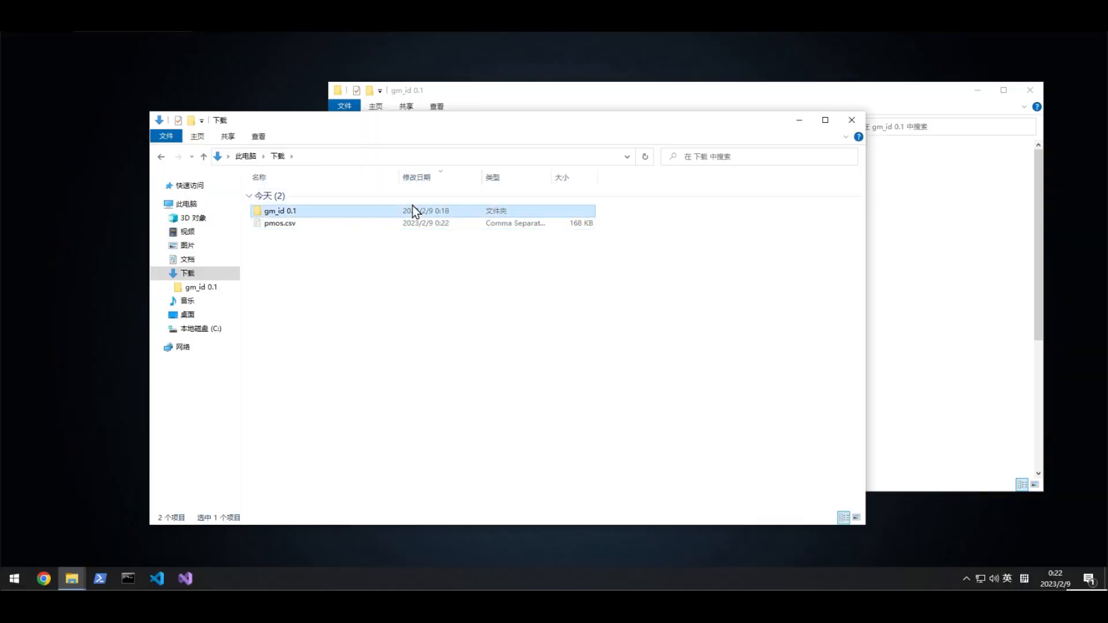
{"action": "left_click", "coordinate": [277, 156]}
{"action": "left_click", "coordinate": [453, 94]}
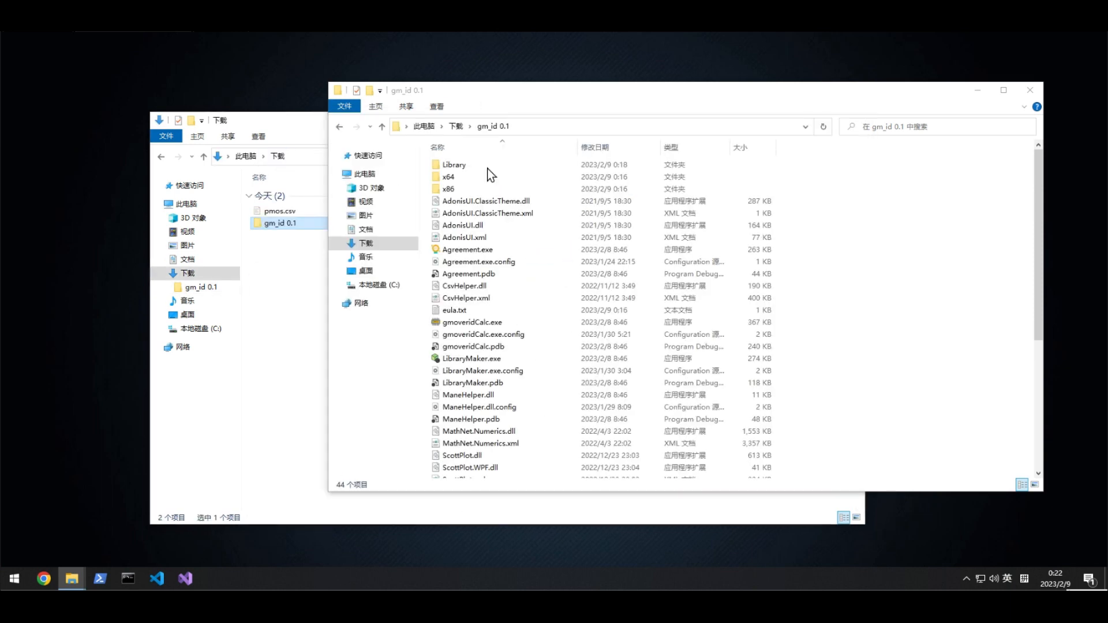
{"action": "double_click", "coordinate": [471, 356]}
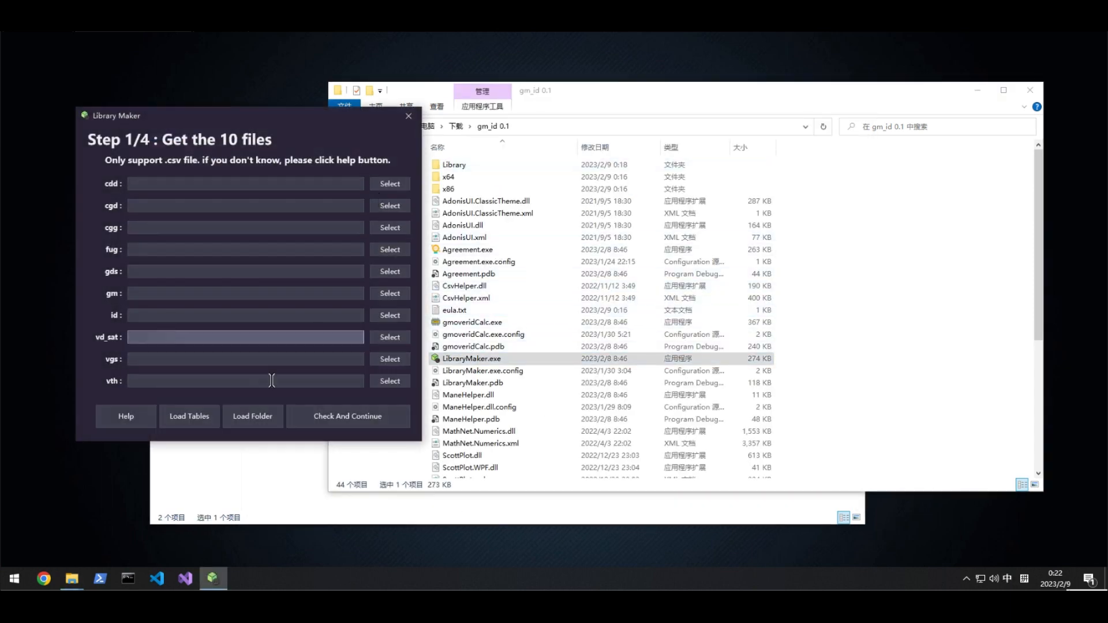
- Load pmos.csv as the table source for all ten parameter files, and check them to continue
{"action": "left_click", "coordinate": [180, 420]}
{"action": "left_click", "coordinate": [632, 382]}
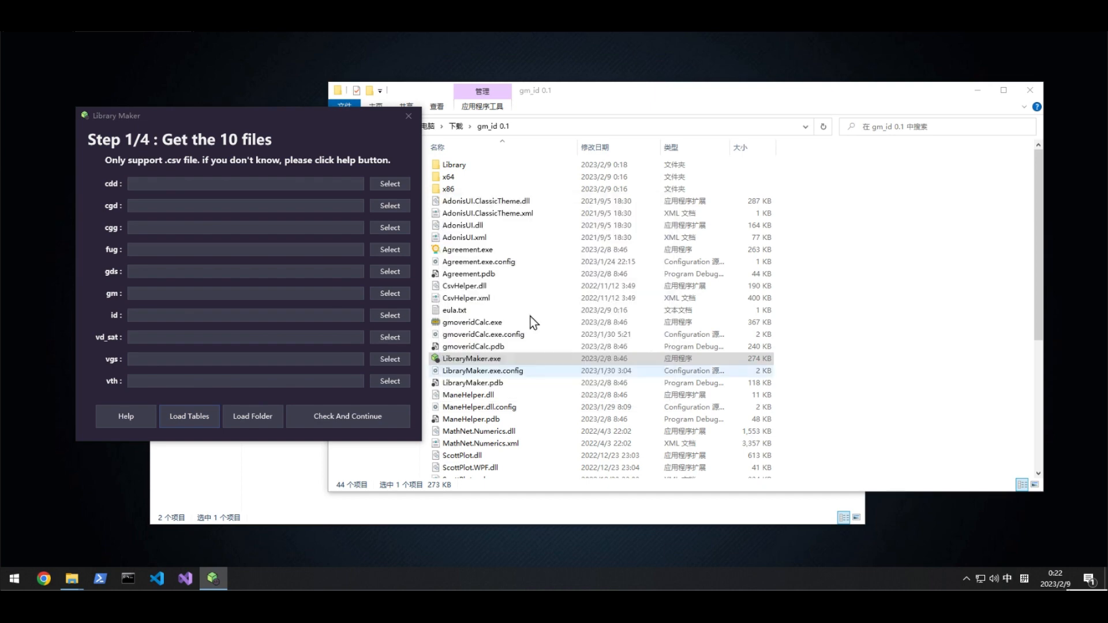
{"action": "double_click", "coordinate": [255, 211]}
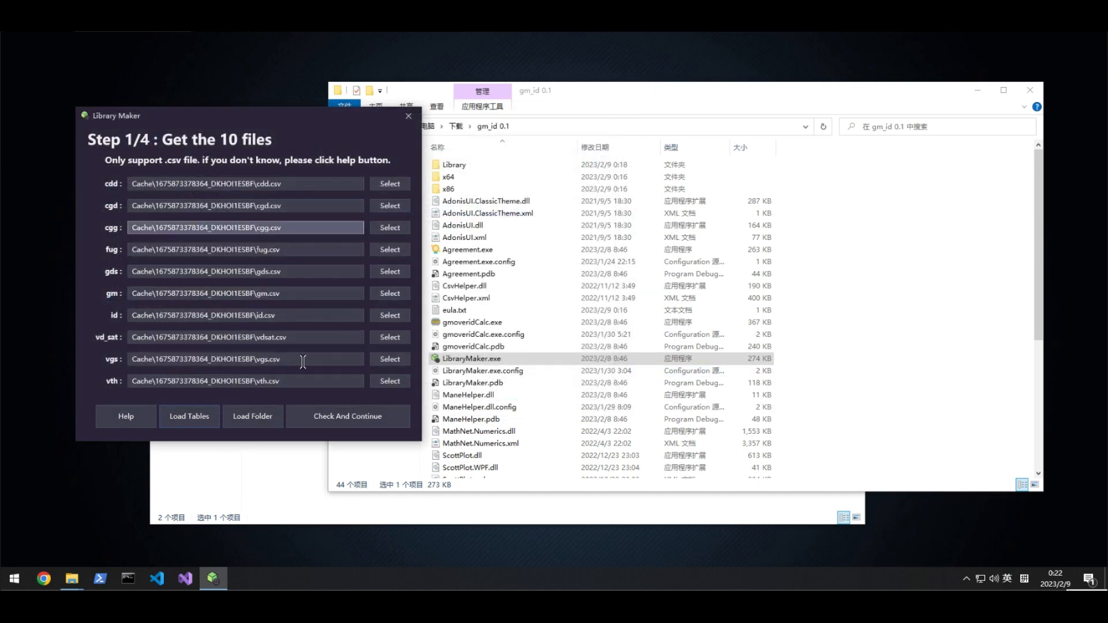
{"action": "left_click", "coordinate": [311, 415]}
- Enter pmosdemo as both the library name and the output file name
{"action": "left_click", "coordinate": [167, 203]}
{"action": "type", "text": "pm"}
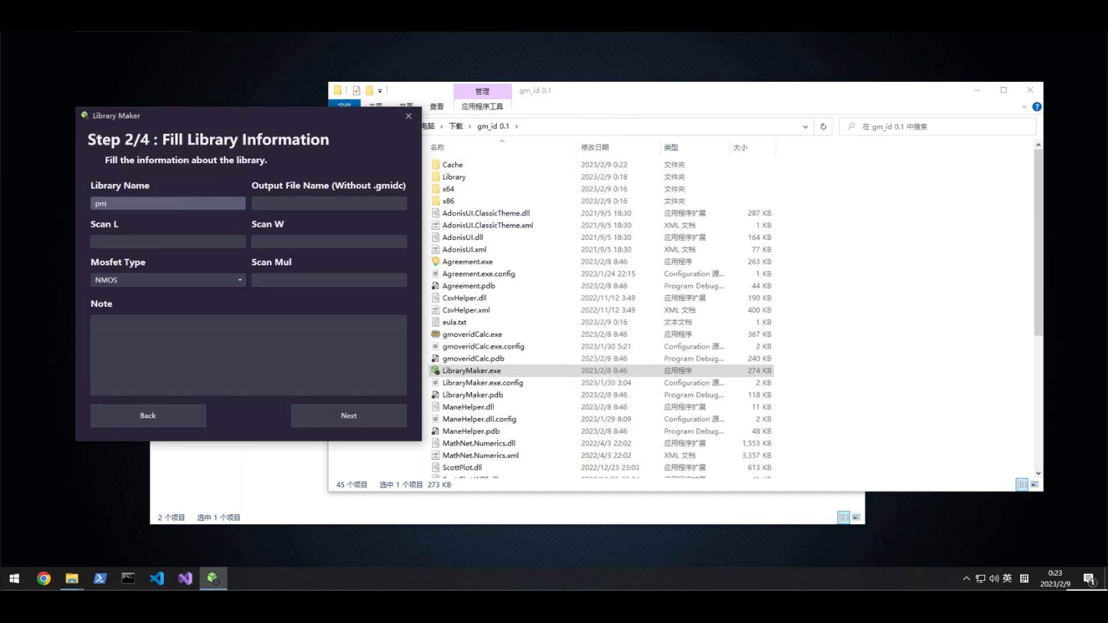
{"action": "type", "text": "osdemo"}
{"action": "key", "text": "Tab"}
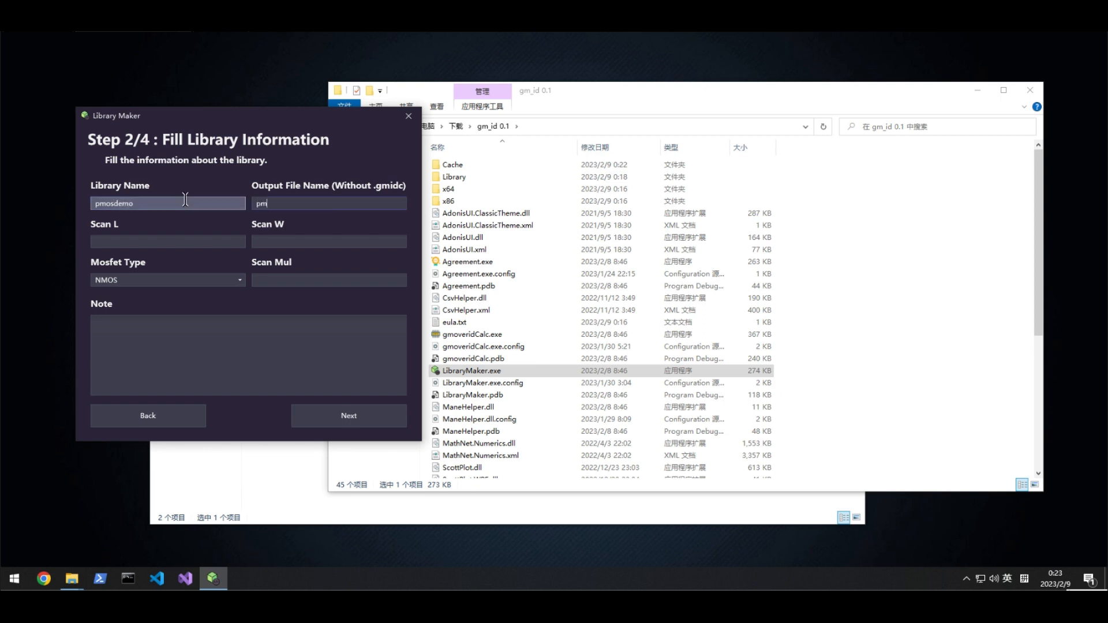
{"action": "key", "text": "Tab"}
- Set Scan L to 60n, Scan W to 120n, Scan Mul to 1 and the MOSFET type to PMOS, and proceed
{"action": "type", "text": "60n"}
{"action": "key", "text": "Tab"}
{"action": "type", "text": "120n"}
{"action": "key", "text": "Tab"}
{"action": "type", "text": "1"}
{"action": "key", "text": "Tab"}
{"action": "left_click", "coordinate": [185, 284]}
{"action": "left_click", "coordinate": [124, 303]}
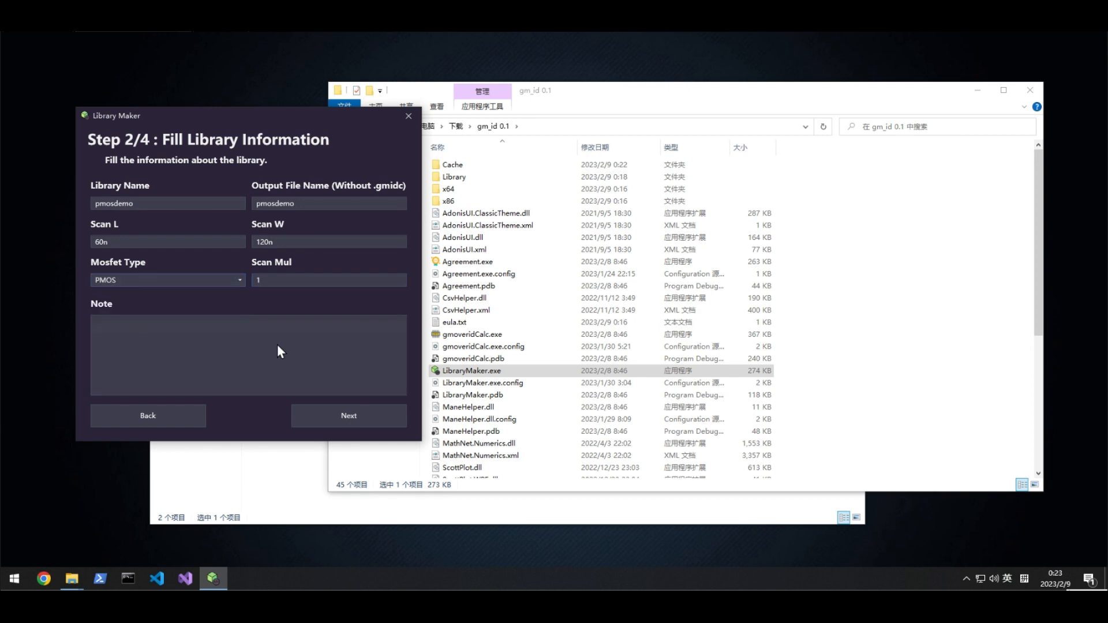
{"action": "left_click", "coordinate": [341, 409]}
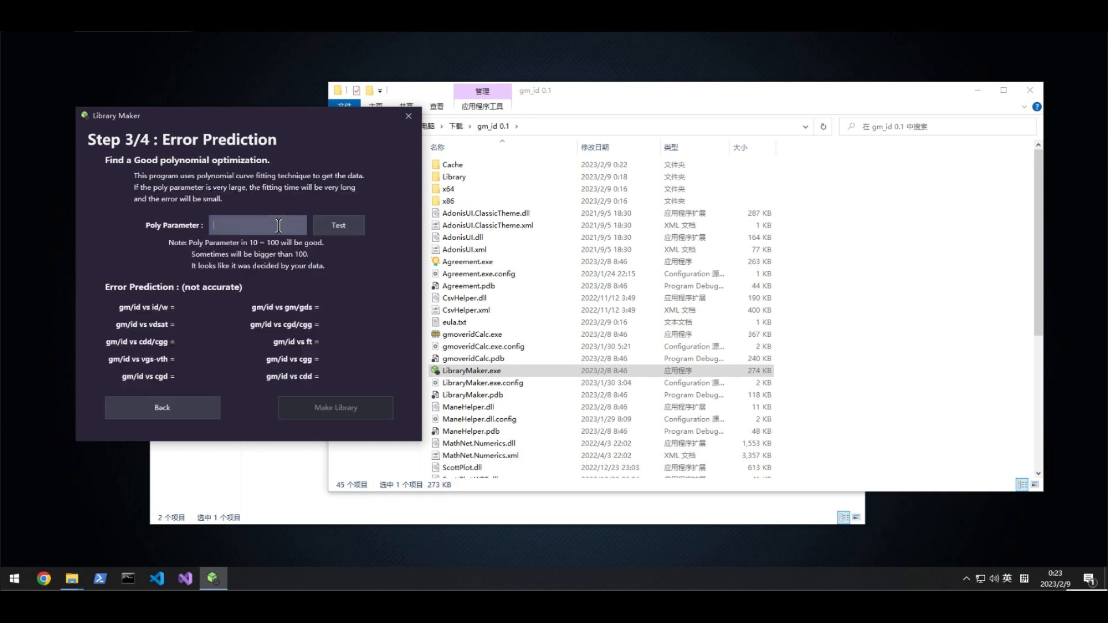
- Test the polynomial fitting error with poly parameters 40, 30 and 25
{"action": "left_click", "coordinate": [344, 227]}
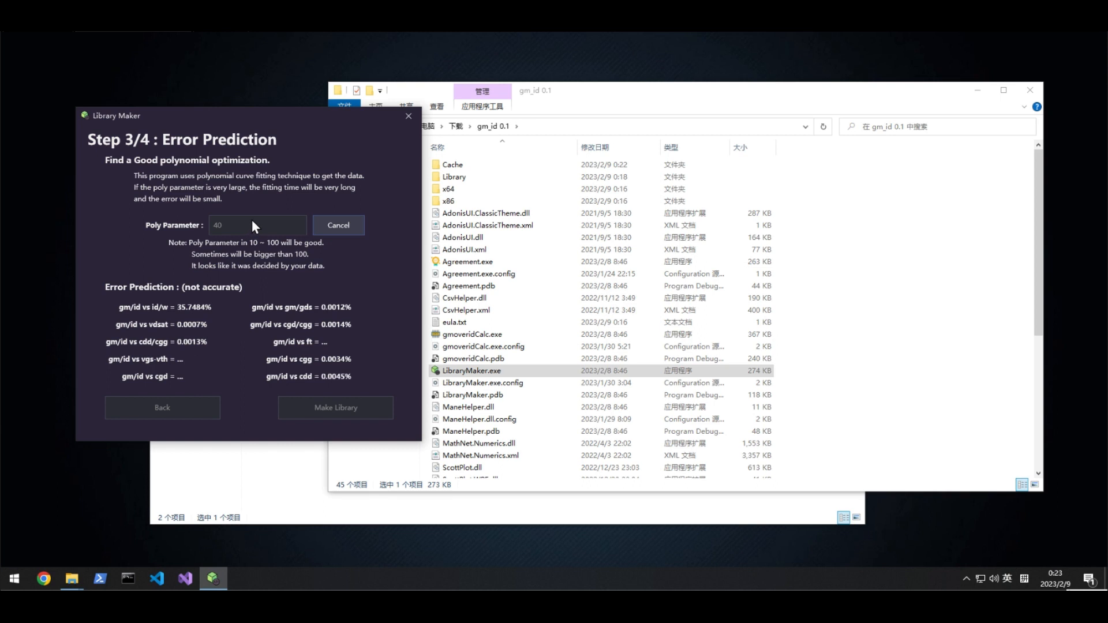
{"action": "left_click", "coordinate": [252, 225]}
{"action": "key", "text": "BackSpace"}
{"action": "key", "text": "BackSpace"}
{"action": "type", "text": "30"}
{"action": "left_click", "coordinate": [345, 226]}
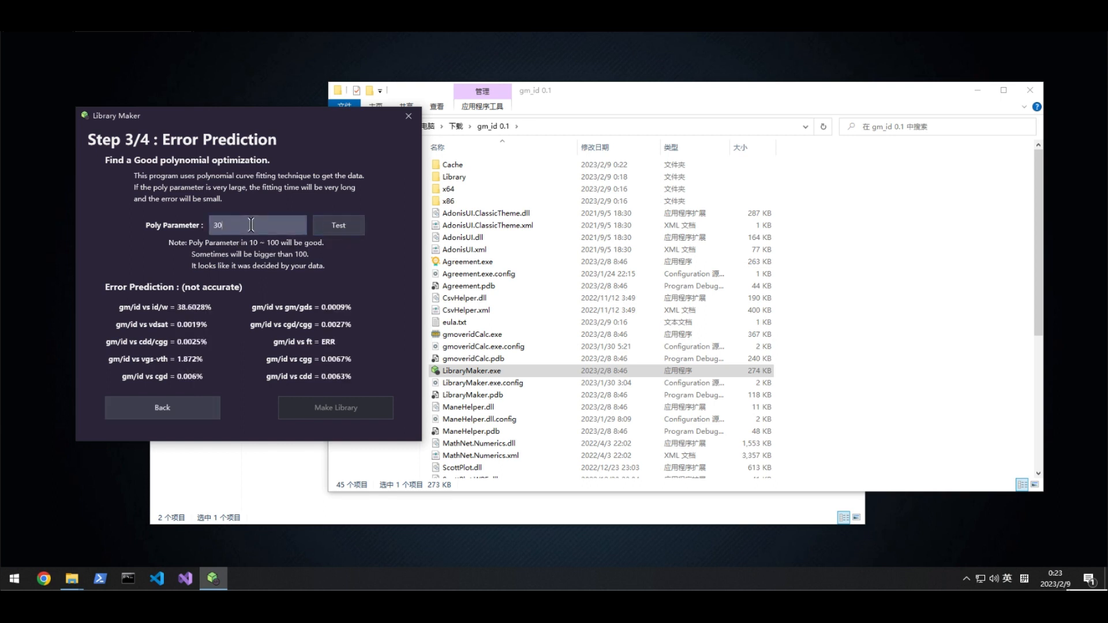
{"action": "type", "text": "25"}
{"action": "key", "text": "Tab"}
{"action": "key", "text": "Return"}
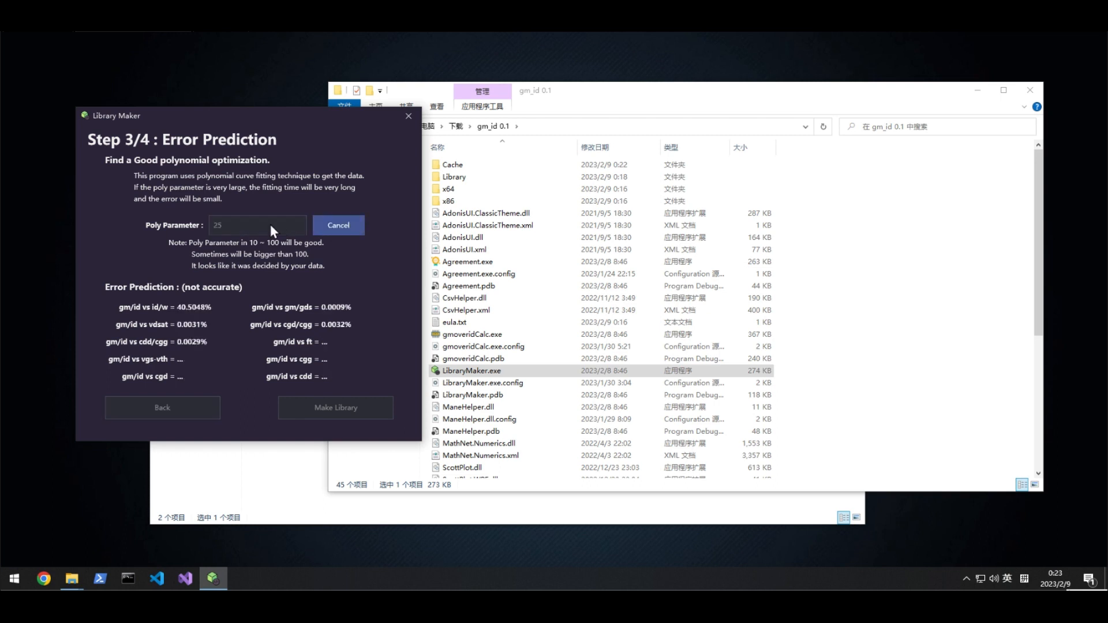
- Test the polynomial fitting error with poly parameters 27 and 29
{"action": "left_click", "coordinate": [282, 218]}
{"action": "key", "text": "BackSpace"}
{"action": "type", "text": "7"}
{"action": "left_click", "coordinate": [315, 224]}
{"action": "left_click", "coordinate": [267, 225]}
{"action": "key", "text": "BackSpace"}
{"action": "type", "text": "9"}
{"action": "left_click", "coordinate": [338, 230]}
- Set the poly parameter to 28, test it, make the library and close Library Maker
{"action": "left_click", "coordinate": [268, 228]}
{"action": "key", "text": "BackSpace"}
{"action": "type", "text": "8"}
{"action": "left_click", "coordinate": [321, 226]}
{"action": "left_click", "coordinate": [352, 407]}
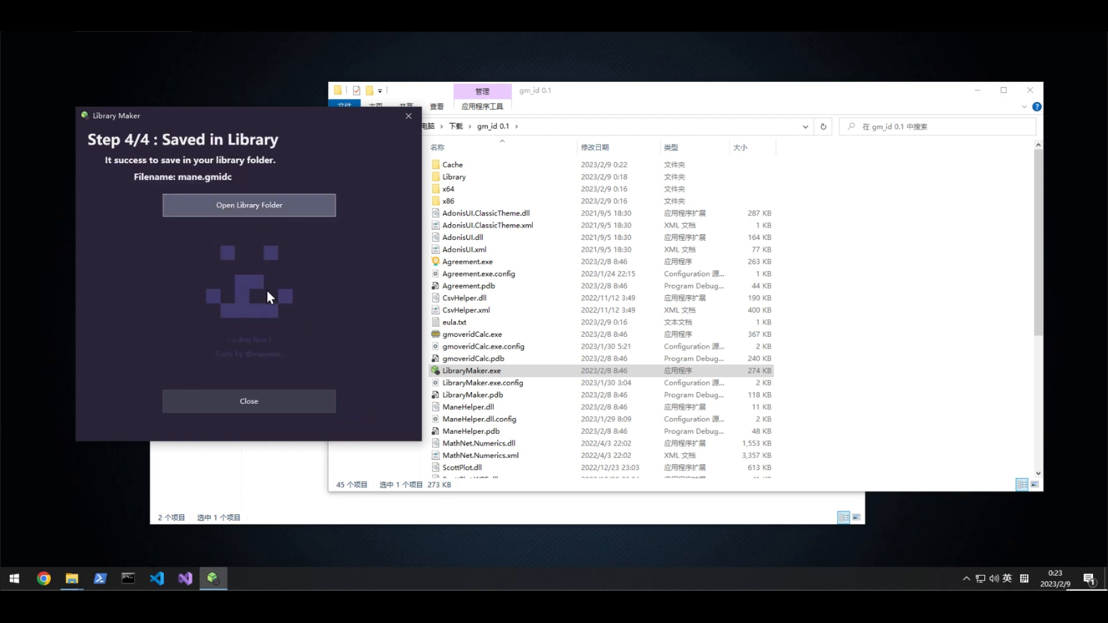
{"action": "left_click", "coordinate": [284, 398]}
- Launch gmoveridCalc.exe and load the pmosdemo library
{"action": "left_click", "coordinate": [498, 337]}
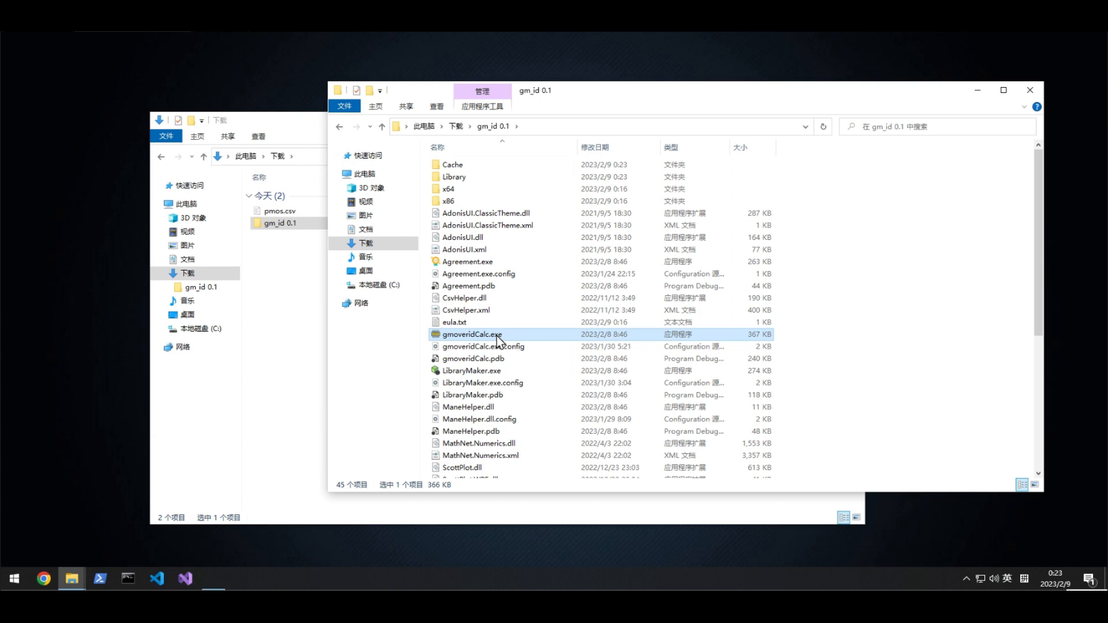
{"action": "double_click", "coordinate": [497, 337]}
{"action": "left_click", "coordinate": [541, 180]}
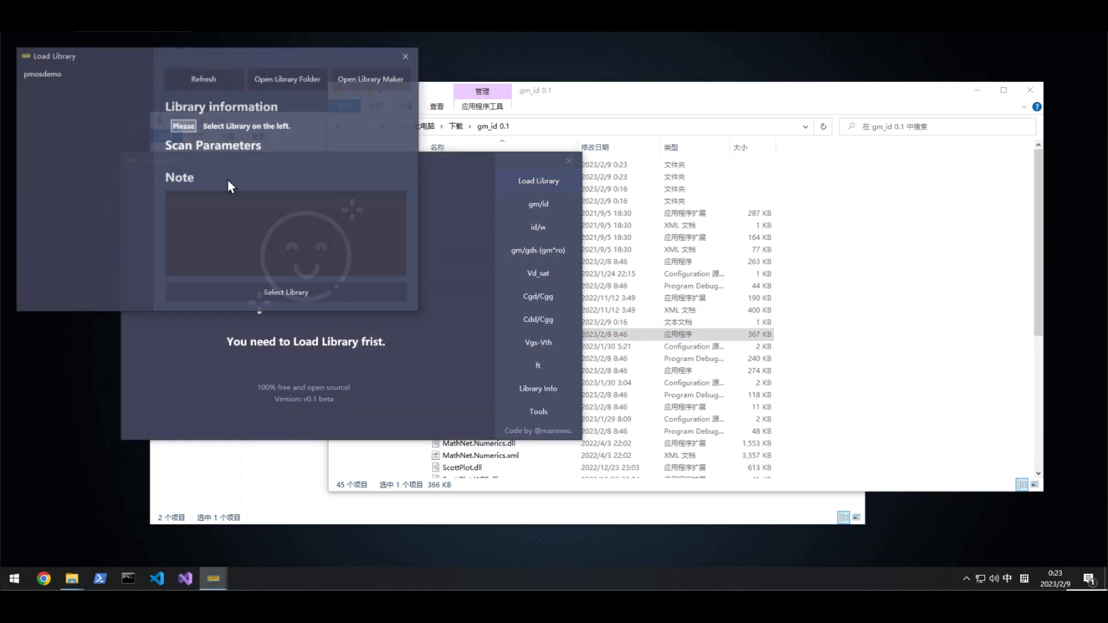
{"action": "left_click", "coordinate": [77, 73]}
{"action": "left_click", "coordinate": [285, 293]}
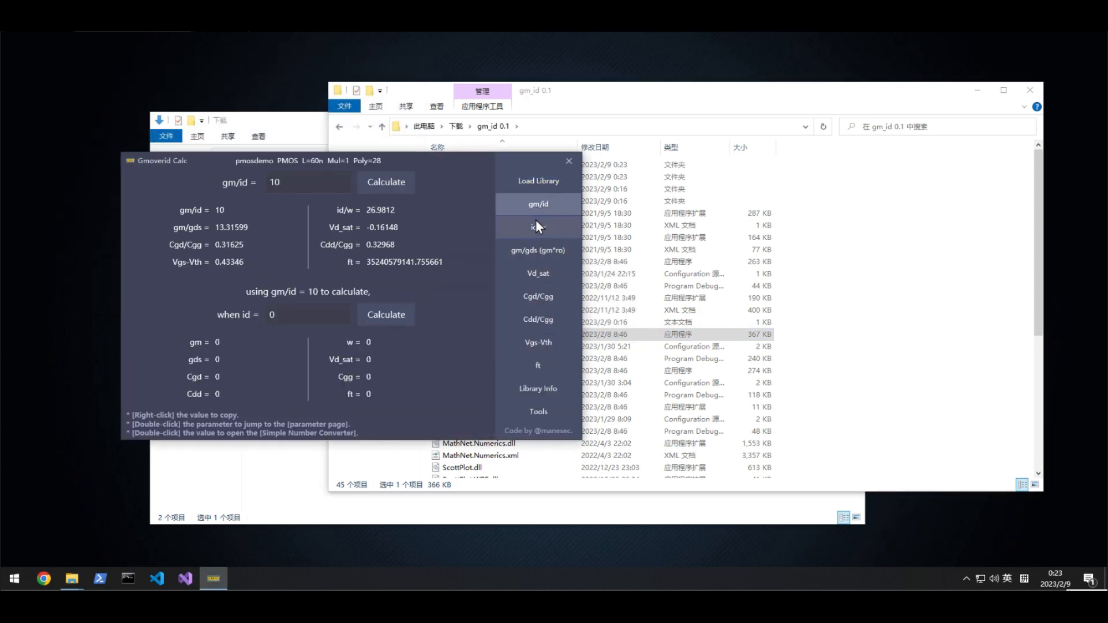
- Examine the calculator's parameter pages from id/w through ft and its Tools page, and return to the gm/id page
{"action": "left_click", "coordinate": [536, 225]}
{"action": "left_click", "coordinate": [542, 248]}
{"action": "left_click", "coordinate": [548, 275]}
{"action": "left_click", "coordinate": [554, 299]}
{"action": "left_click", "coordinate": [554, 343]}
{"action": "left_click", "coordinate": [552, 366]}
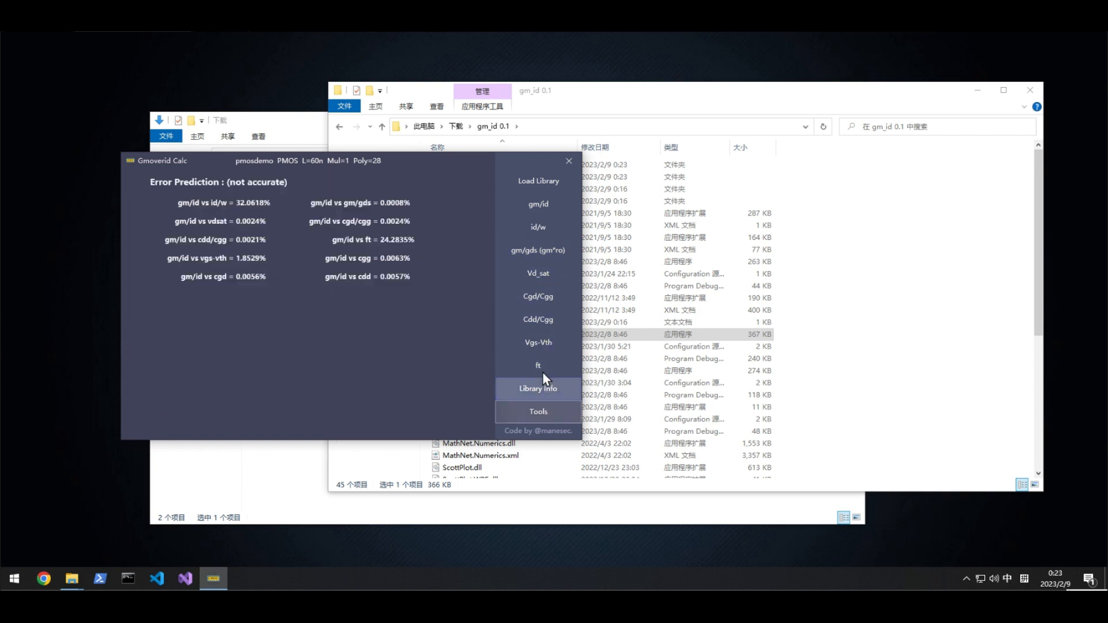
{"action": "left_click", "coordinate": [542, 407]}
{"action": "left_click", "coordinate": [523, 205]}
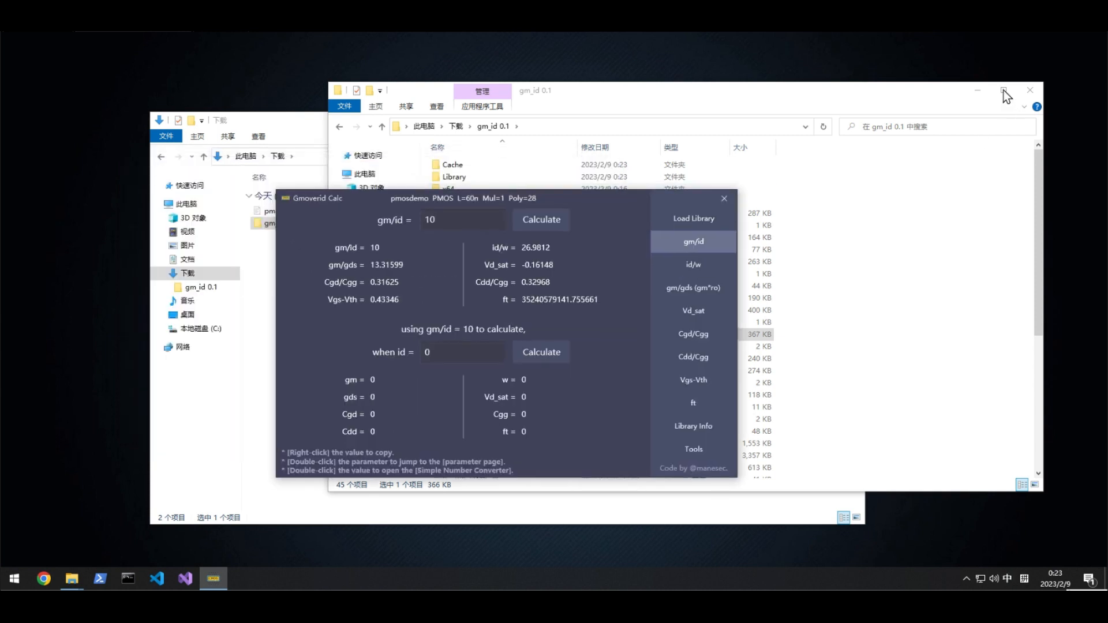